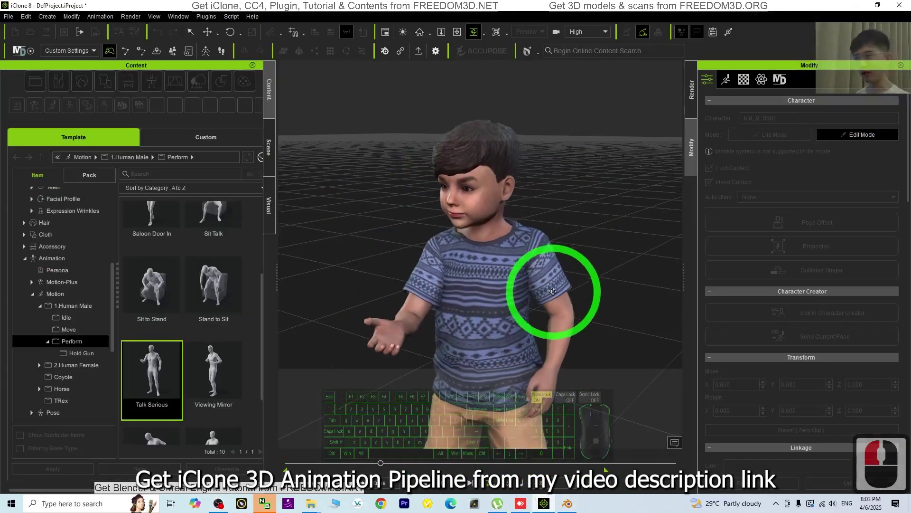
# Compare the kid character's playing animation in iClone and Blender, switching back and forth between both programs.
pyautogui.click(569, 504)
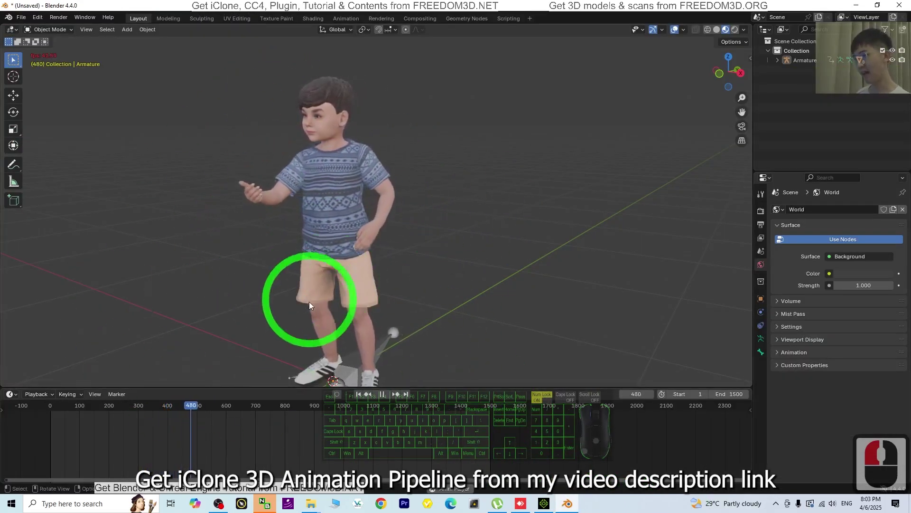
pyautogui.click(544, 503)
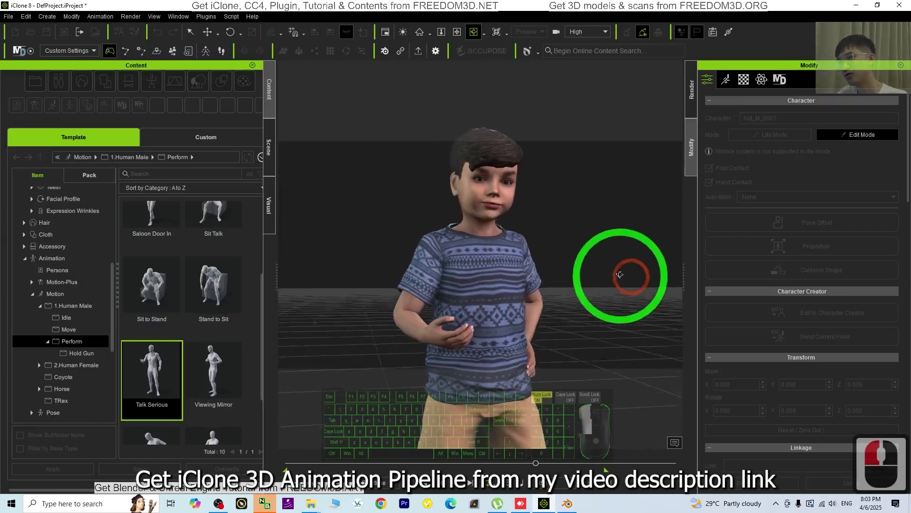
pyautogui.moveTo(620, 274); pyautogui.dragTo(441, 291)
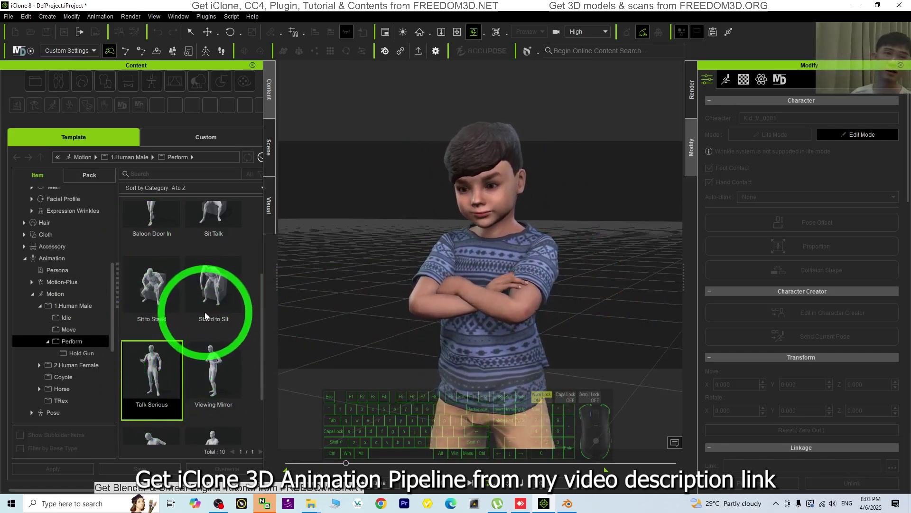
pyautogui.click(568, 501)
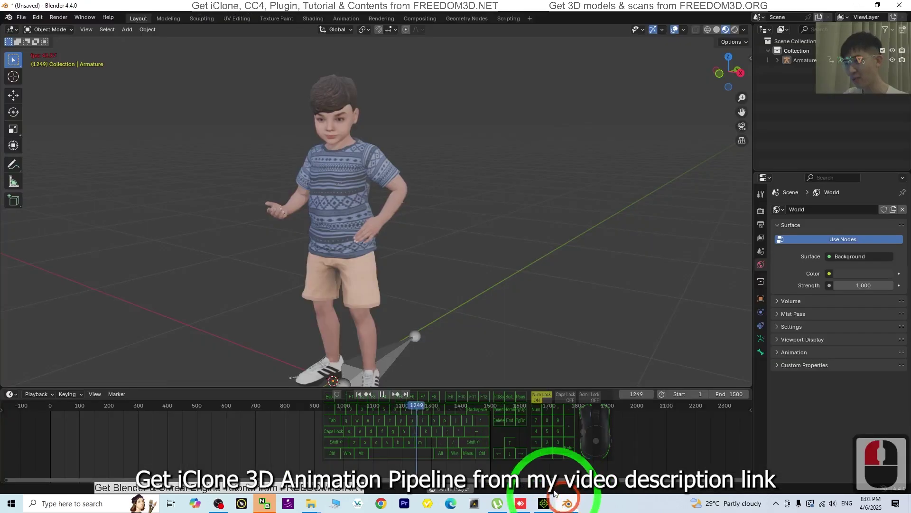
pyautogui.click(544, 502)
pyautogui.click(541, 275)
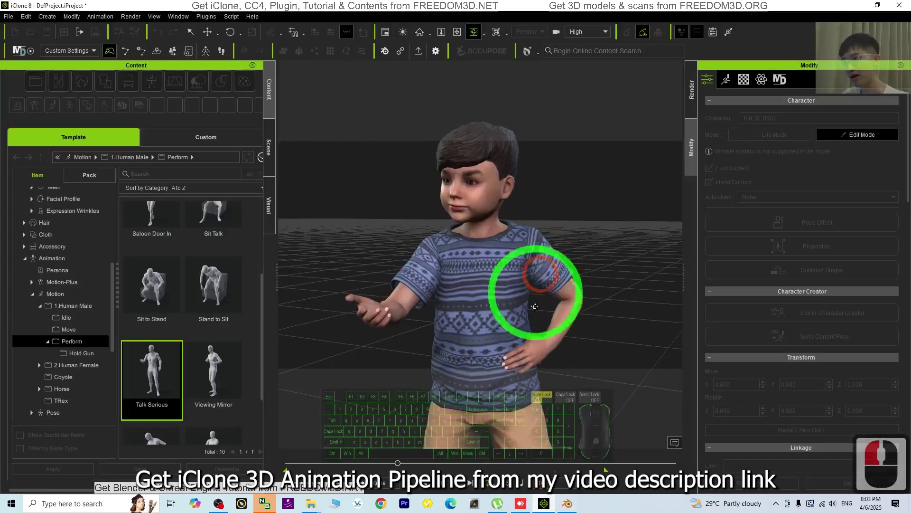
pyautogui.click(567, 502)
pyautogui.click(407, 112)
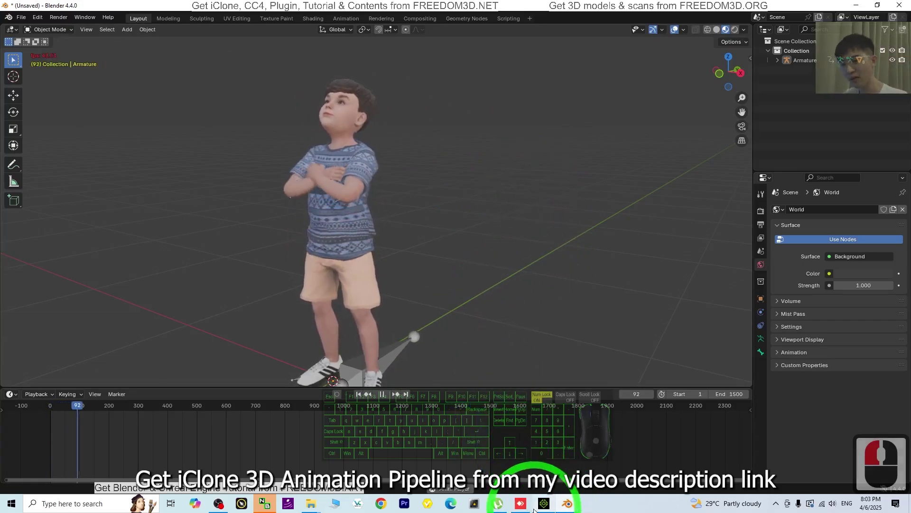
pyautogui.click(544, 504)
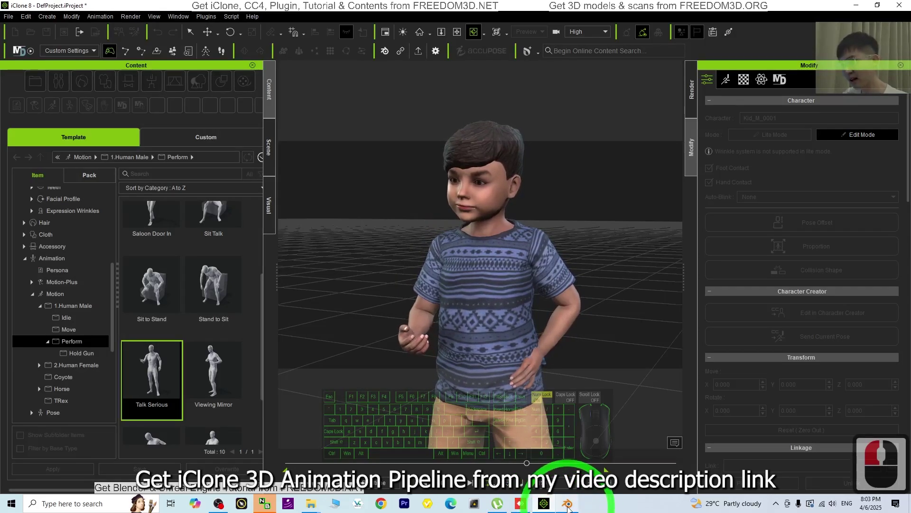
pyautogui.click(568, 504)
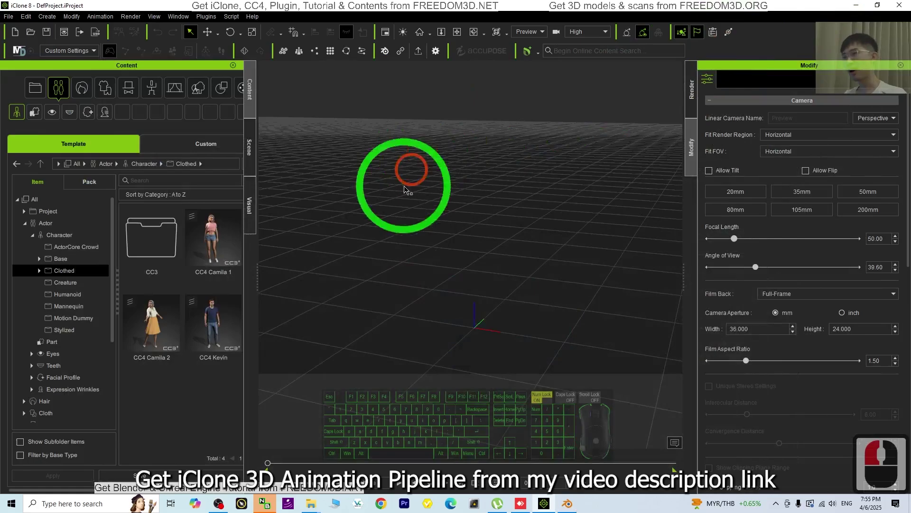
# Browse the ActorCore Crowd characters in the content library to examine the available models.
pyautogui.click(72, 245)
pyautogui.moveTo(150, 344); pyautogui.dragTo(268, 278)
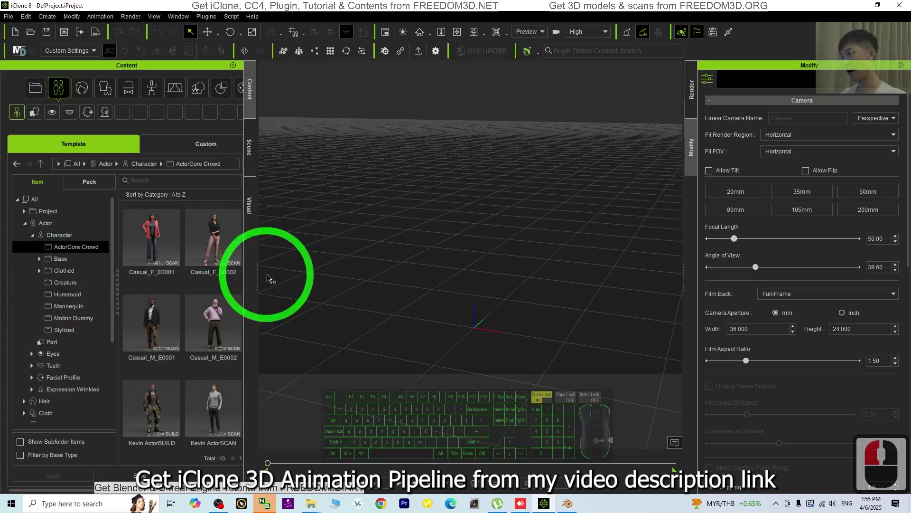
pyautogui.scroll(-20, 194, 276)
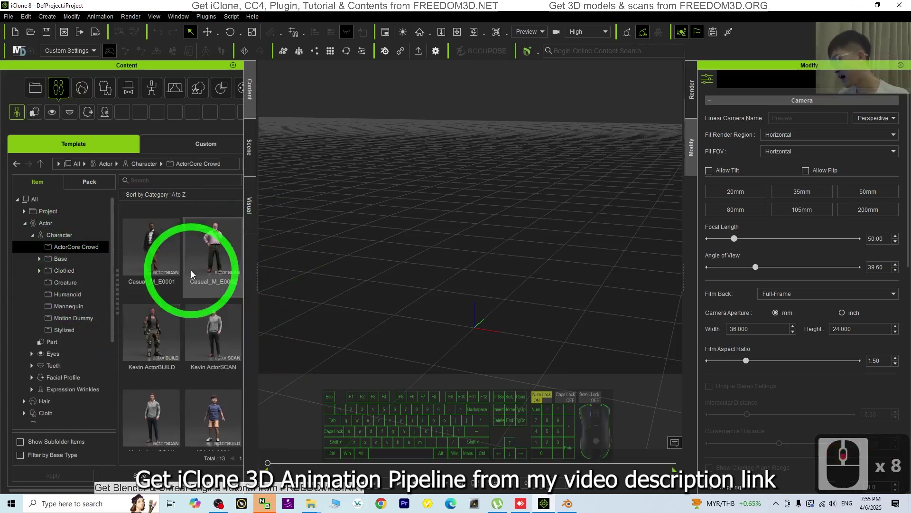
pyautogui.scroll(-3, 200, 283)
pyautogui.scroll(-3, 224, 285)
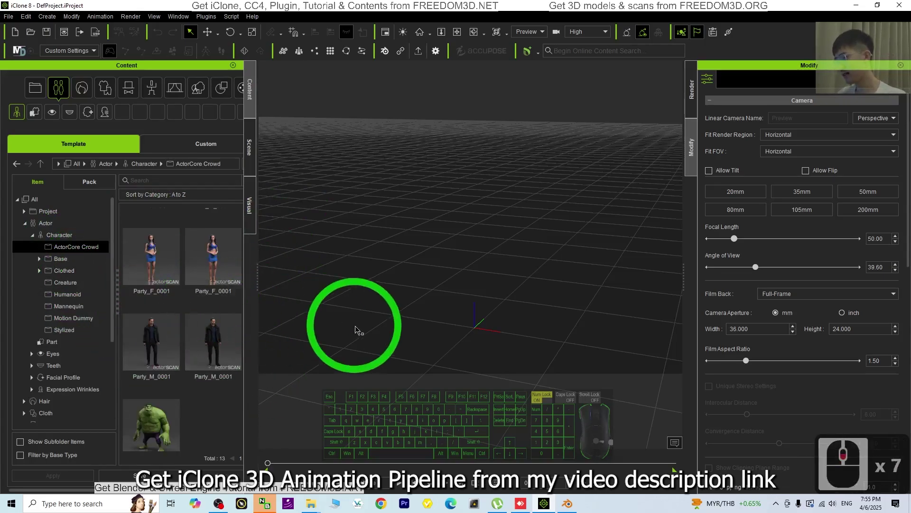
pyautogui.scroll(4, 200, 354)
pyautogui.scroll(4, 199, 351)
pyautogui.scroll(6, 281, 363)
pyautogui.scroll(-12, 532, 327)
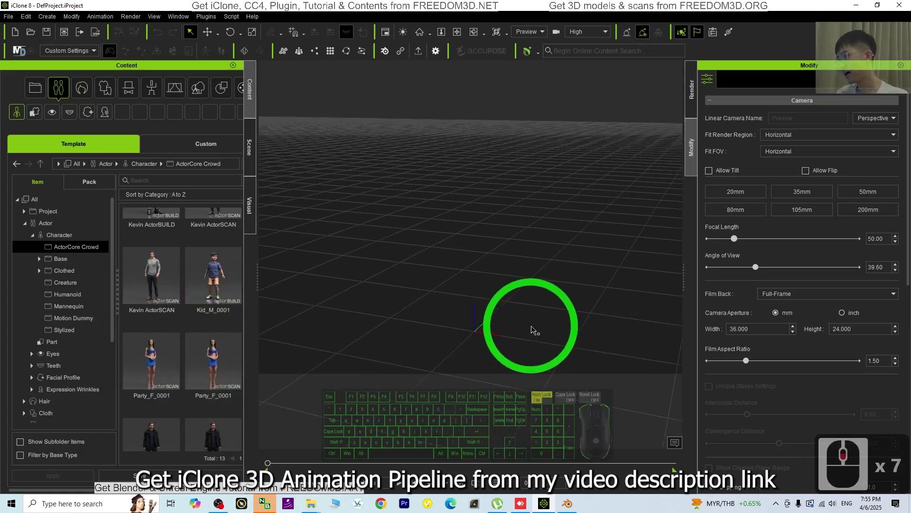
pyautogui.scroll(7, 182, 331)
# Add the Kid_M_0001 character from ActorCore Crowd to the scene at the grid origin.
pyautogui.moveTo(223, 340); pyautogui.dragTo(188, 343)
pyautogui.scroll(-15, 195, 332)
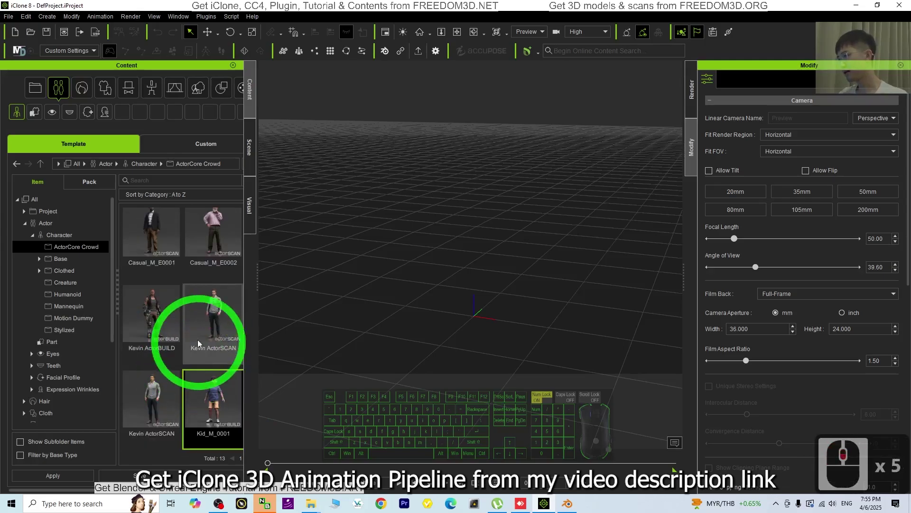
pyautogui.scroll(-8, 191, 335)
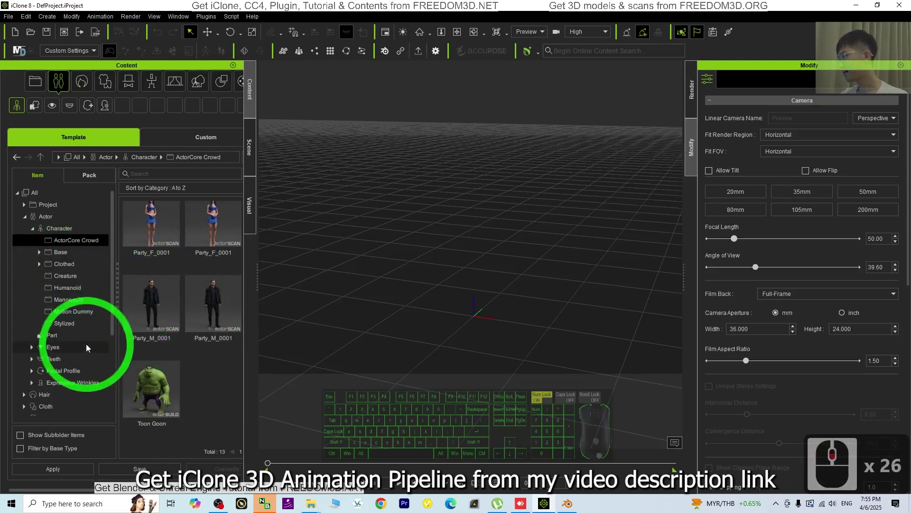
pyautogui.scroll(18, 190, 329)
pyautogui.moveTo(207, 333); pyautogui.dragTo(477, 312)
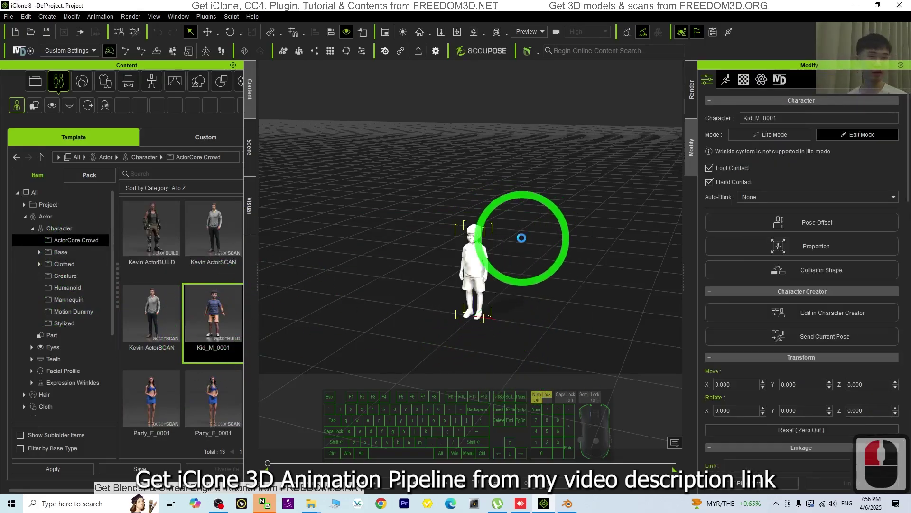
pyautogui.scroll(9, 538, 295)
pyautogui.scroll(5, 541, 289)
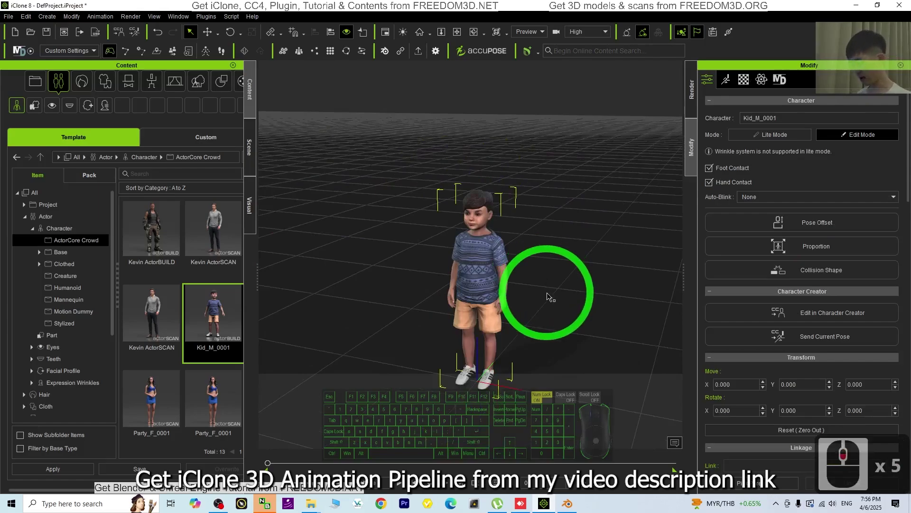
pyautogui.moveTo(547, 296); pyautogui.dragTo(396, 236, button='right')
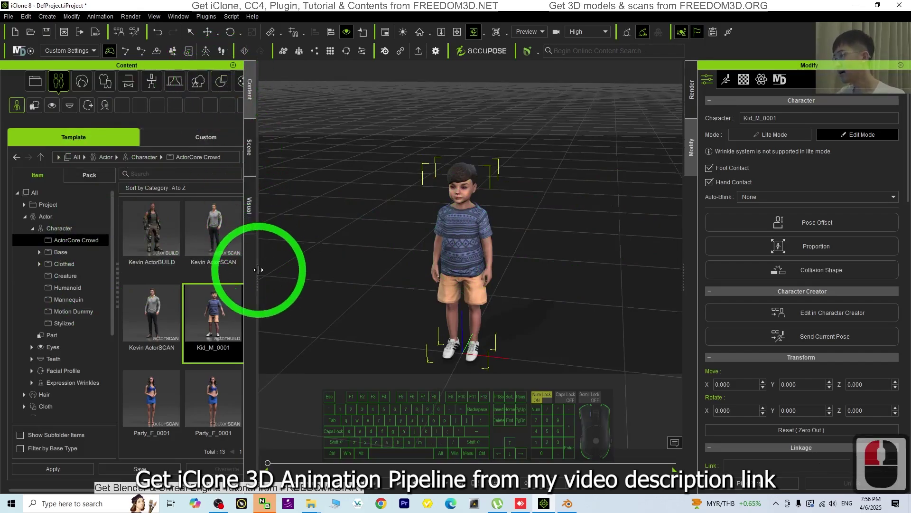
# Widen the content library and open the Perform folder of the 1.Human Male motions under Animation.
pyautogui.moveTo(258, 270); pyautogui.dragTo(277, 269)
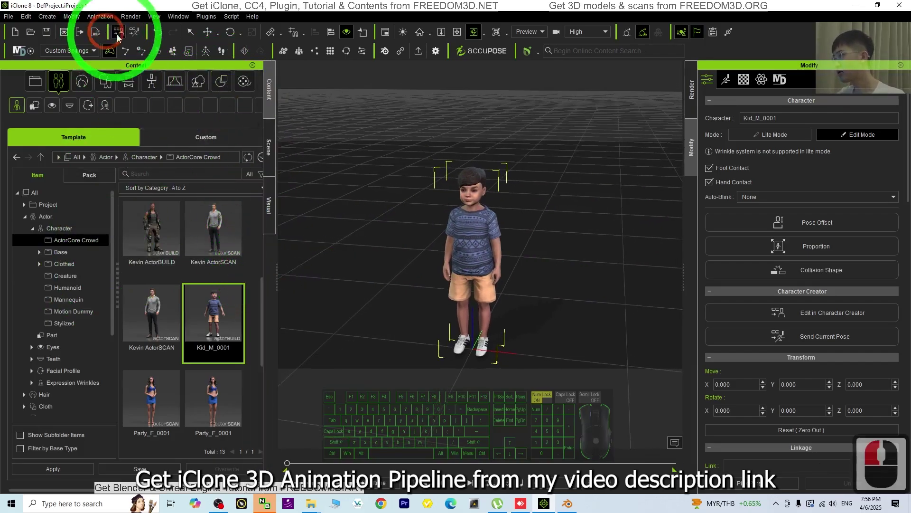
pyautogui.click(151, 82)
pyautogui.scroll(-7, 42, 346)
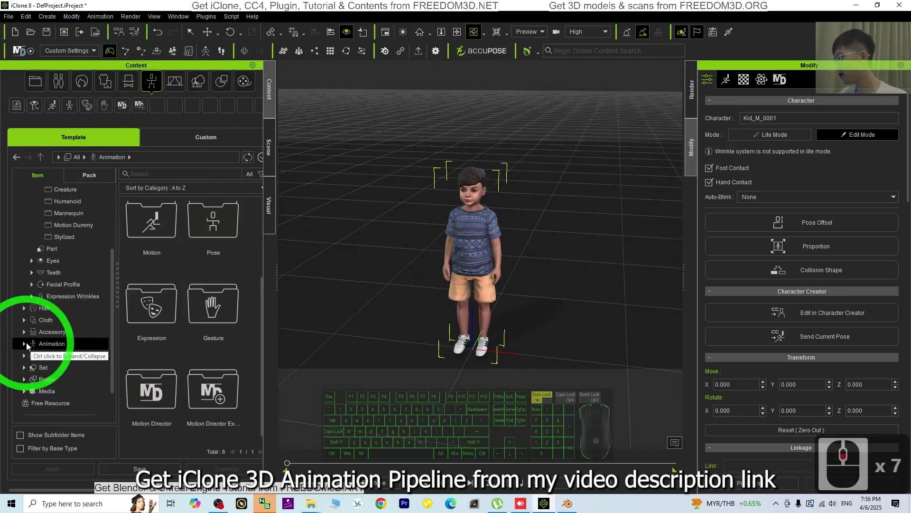
pyautogui.click(24, 343)
pyautogui.click(55, 379)
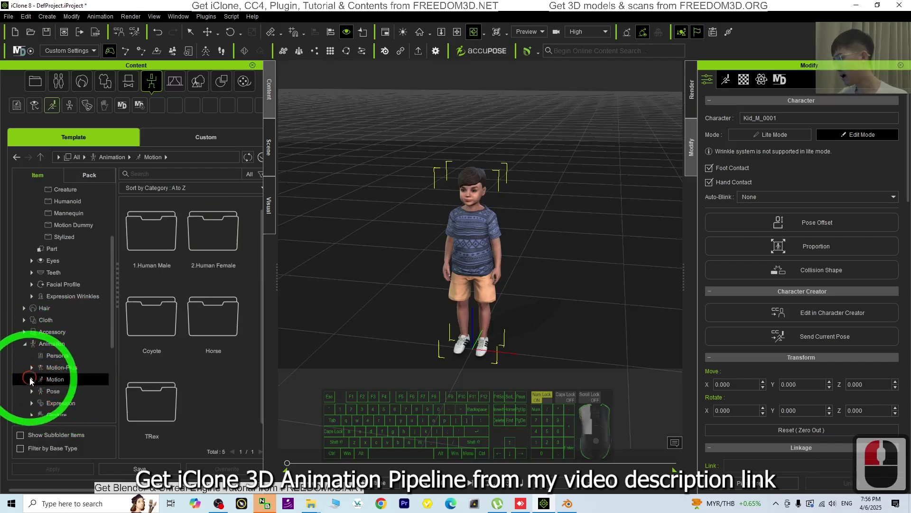
pyautogui.click(31, 380)
pyautogui.scroll(-9, 52, 368)
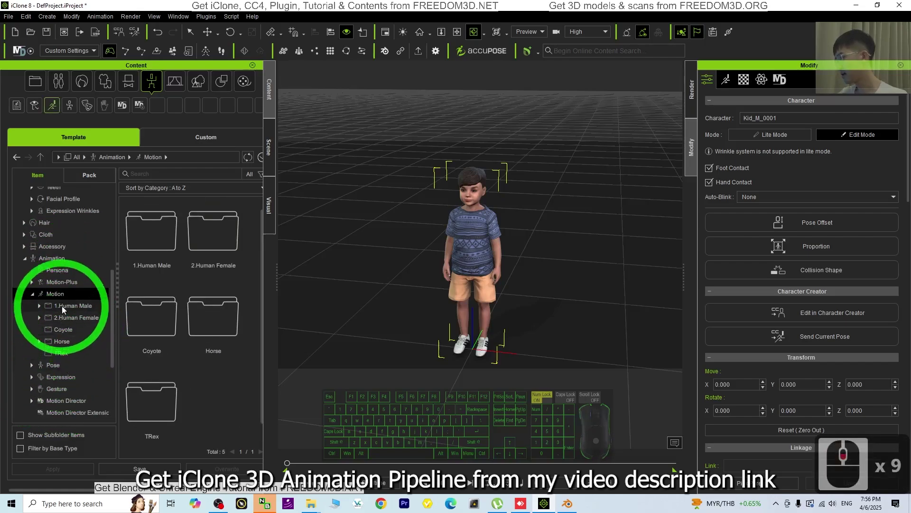
pyautogui.click(72, 307)
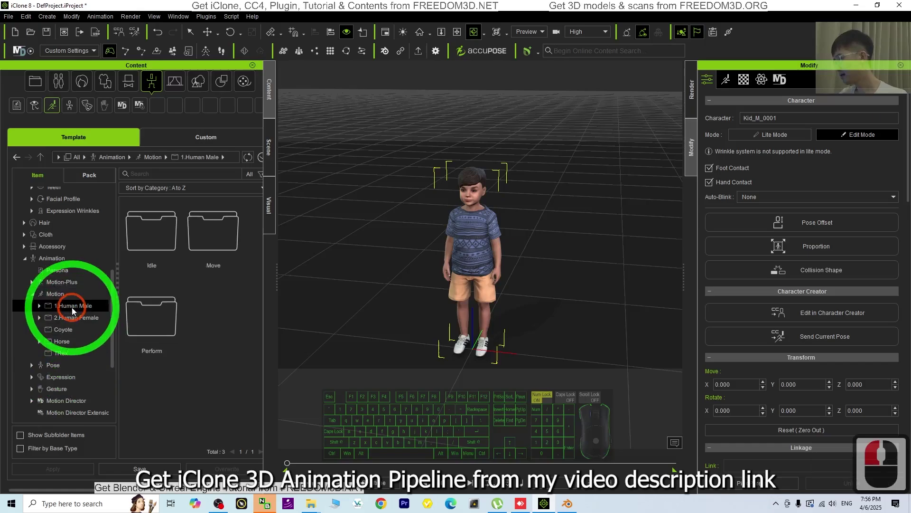
pyautogui.click(159, 246)
pyautogui.doubleClick(152, 310)
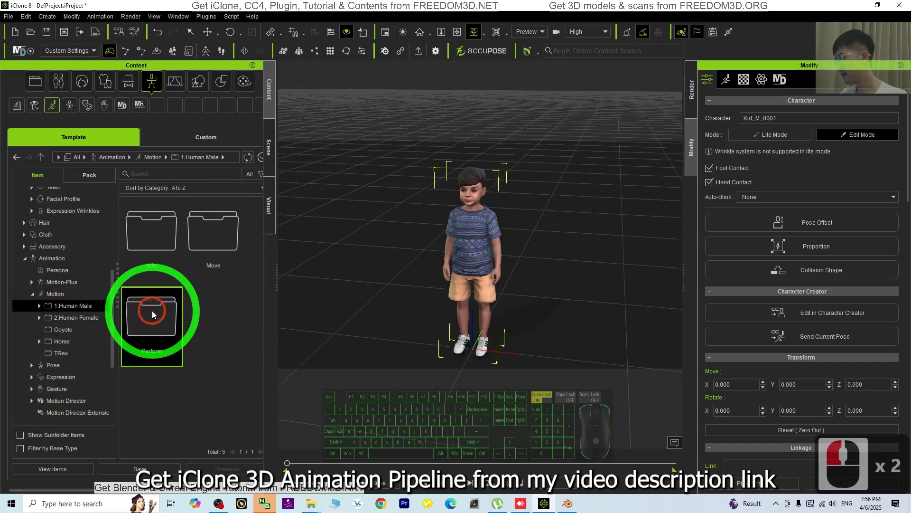
# Toggle the Animated Thumbnail option for the Perform motions in the content library.
pyautogui.click(235, 313)
pyautogui.scroll(-2, 235, 313)
pyautogui.rightClick(217, 236)
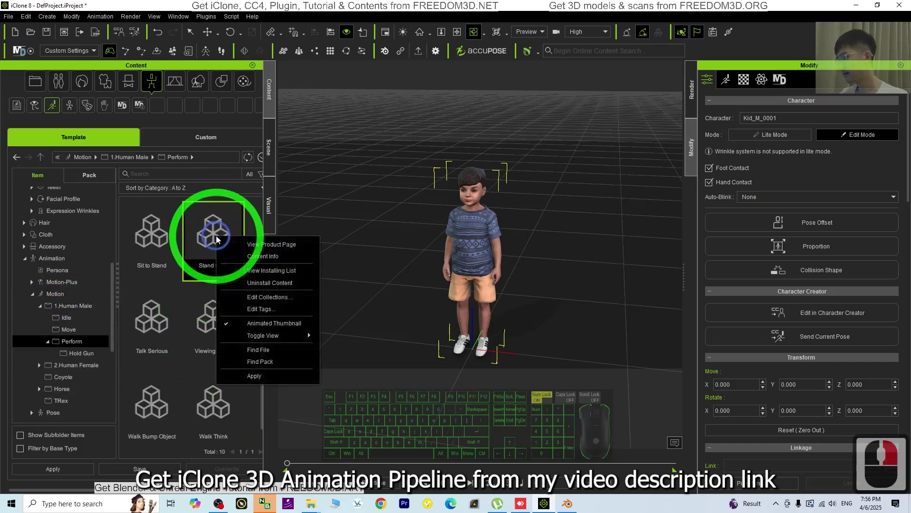
pyautogui.click(256, 323)
pyautogui.moveTo(261, 318)
pyautogui.mouseDown()
pyautogui.moveTo(262, 283)
pyautogui.moveTo(246, 356)
pyautogui.moveTo(258, 376)
pyautogui.moveTo(249, 210)
pyautogui.moveTo(242, 334)
pyautogui.moveTo(253, 306)
pyautogui.mouseUp()
# Apply the Talk Serious motion to the kid character.
pyautogui.click(139, 353)
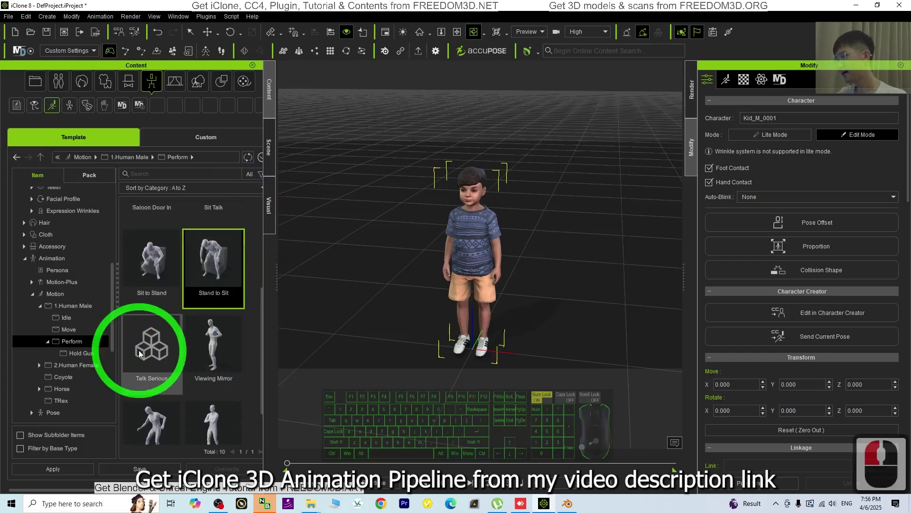
pyautogui.moveTo(140, 354); pyautogui.dragTo(470, 260)
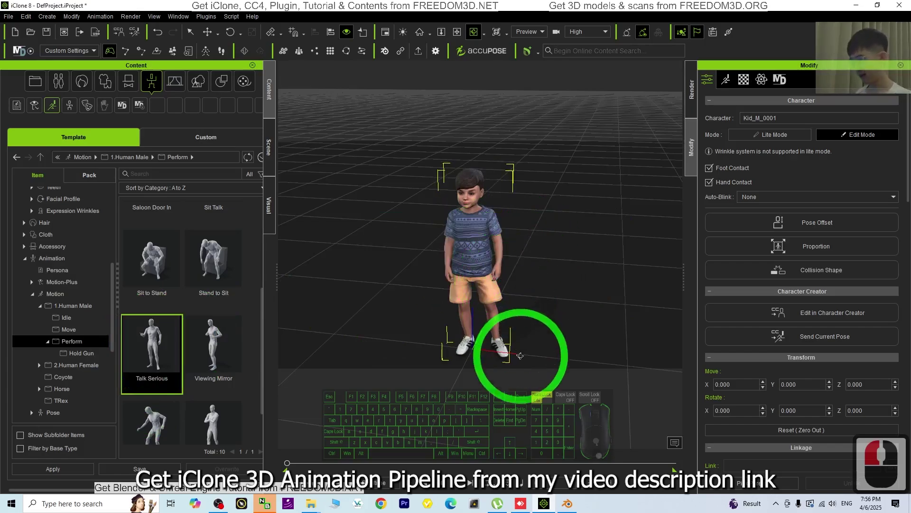
pyautogui.scroll(4, 501, 301)
pyautogui.moveTo(501, 300); pyautogui.dragTo(456, 430)
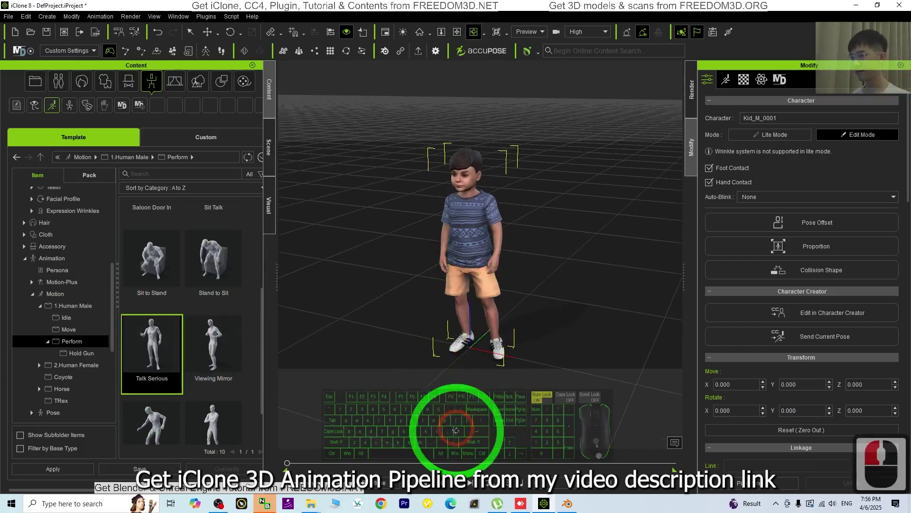
# Play the kid's Talk Serious animation, examine it from different angles, and halt playback.
pyautogui.click(405, 489)
pyautogui.press('c')
pyautogui.moveTo(450, 323); pyautogui.dragTo(594, 322)
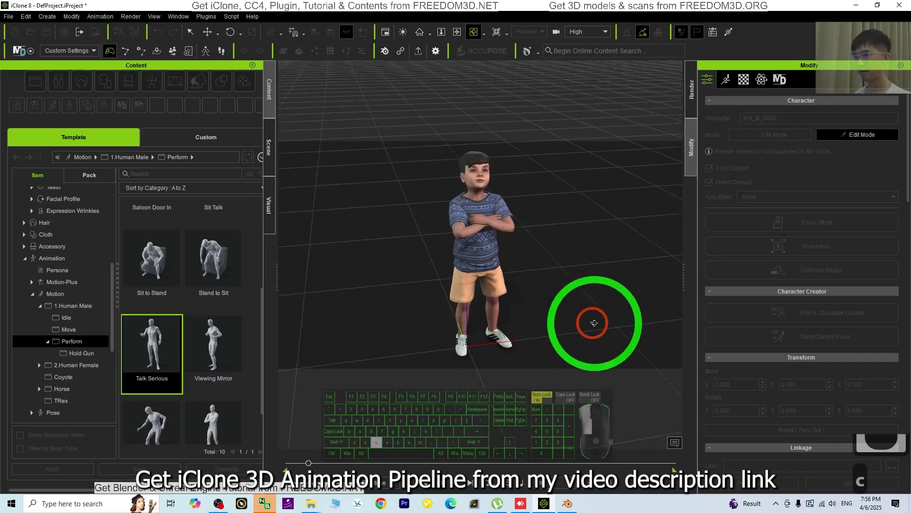
pyautogui.moveTo(594, 322); pyautogui.dragTo(537, 272, button='right')
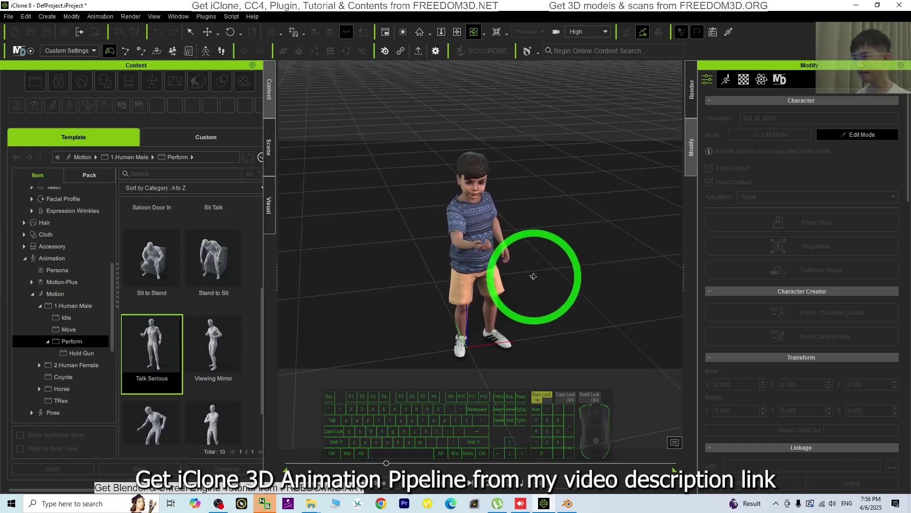
pyautogui.moveTo(525, 455); pyautogui.dragTo(423, 491, button='right')
pyautogui.click(421, 484)
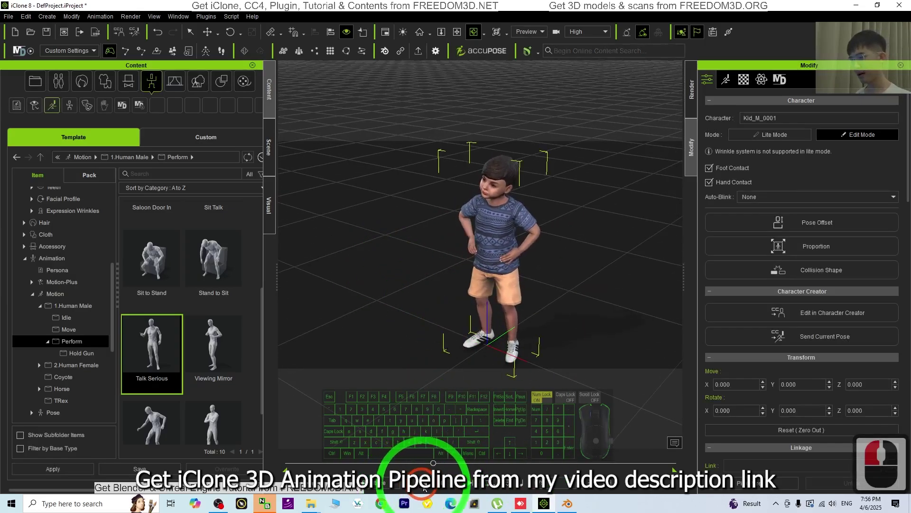
# Open the timeline and fit the whole project range into its window to show the kid's motion track.
pyautogui.click(611, 481)
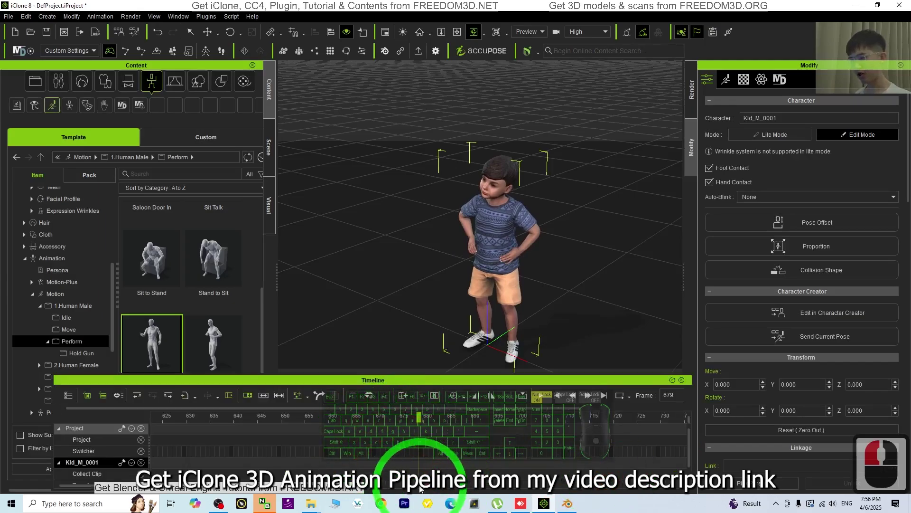
pyautogui.click(464, 393)
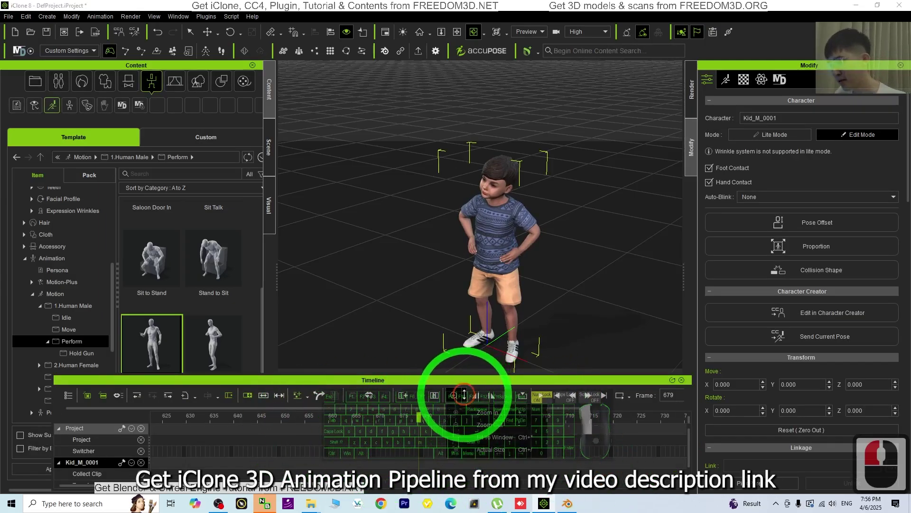
pyautogui.click(491, 437)
pyautogui.scroll(-5, 383, 439)
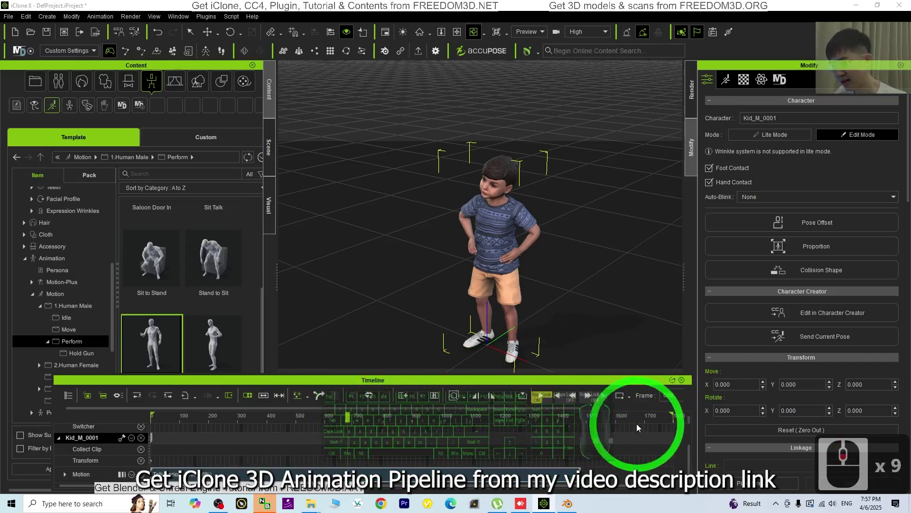
# Trim the project's end to frame 1480 where the kid's motion finishes, and close the timeline.
pyautogui.click(591, 416)
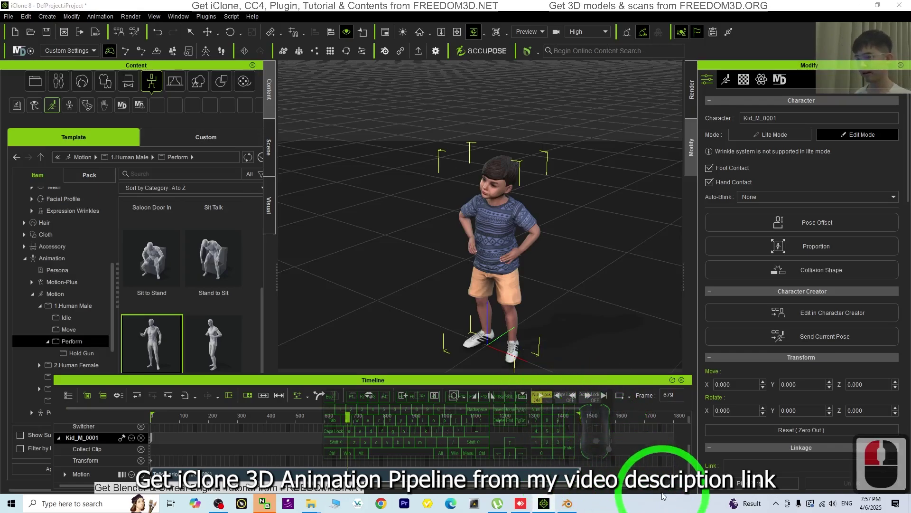
pyautogui.click(576, 417)
pyautogui.click(463, 401)
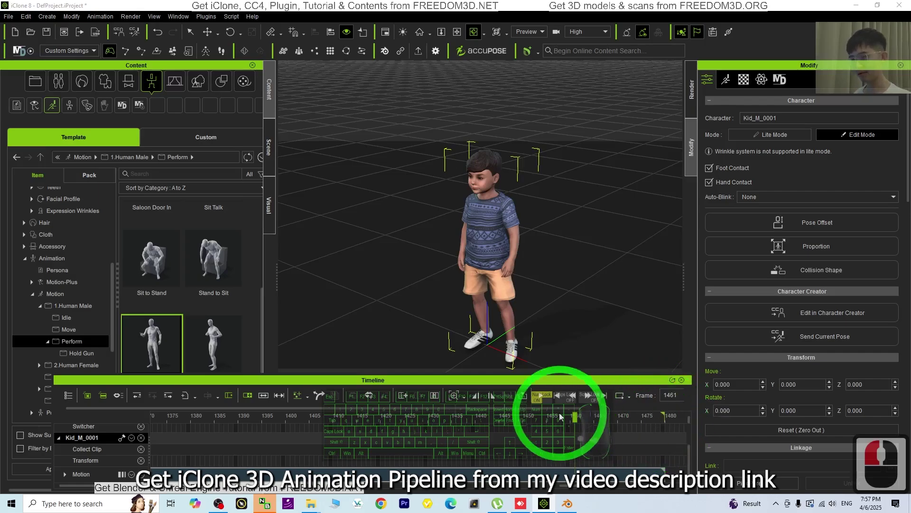
pyautogui.click(681, 380)
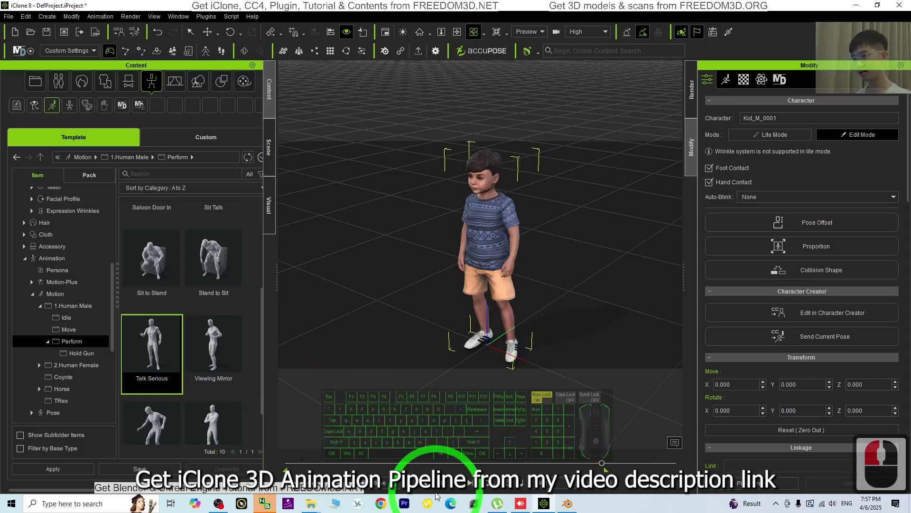
# Play the trimmed animation, examine the kid from the front through to the end of the range, and halt playback.
pyautogui.click(406, 484)
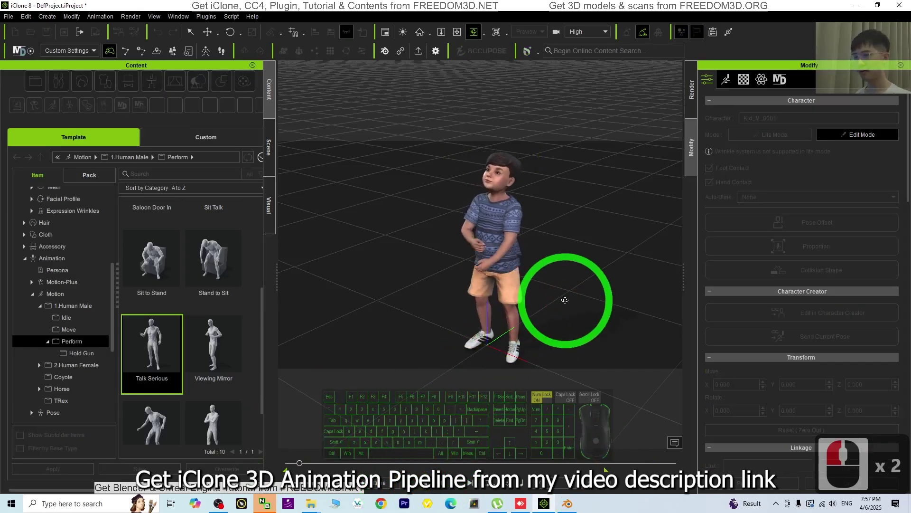
pyautogui.press('x')
pyautogui.press('c')
pyautogui.moveTo(564, 300); pyautogui.dragTo(649, 289)
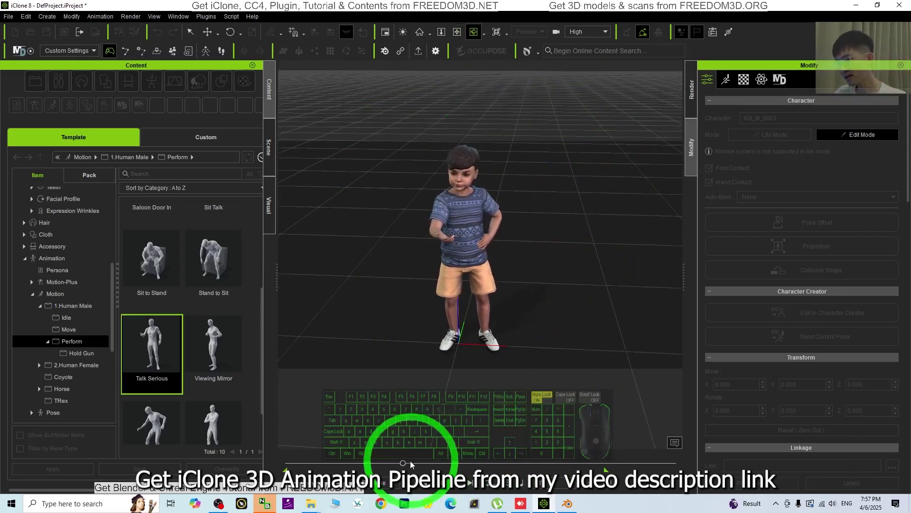
pyautogui.moveTo(411, 465); pyautogui.dragTo(607, 468)
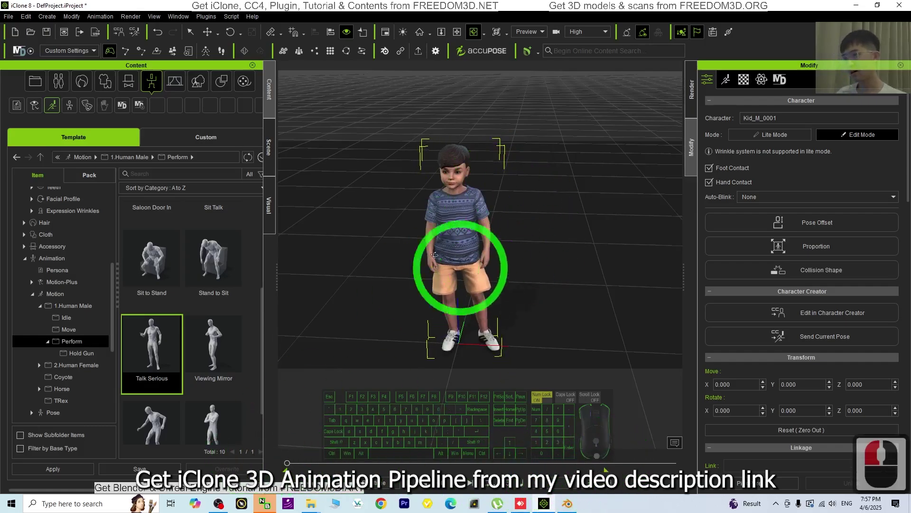
# Uncover the desktop behind the iClone window and delete the Blender 4.4 and µTorrent shortcuts.
pyautogui.moveTo(294, 5); pyautogui.dragTo(419, 45)
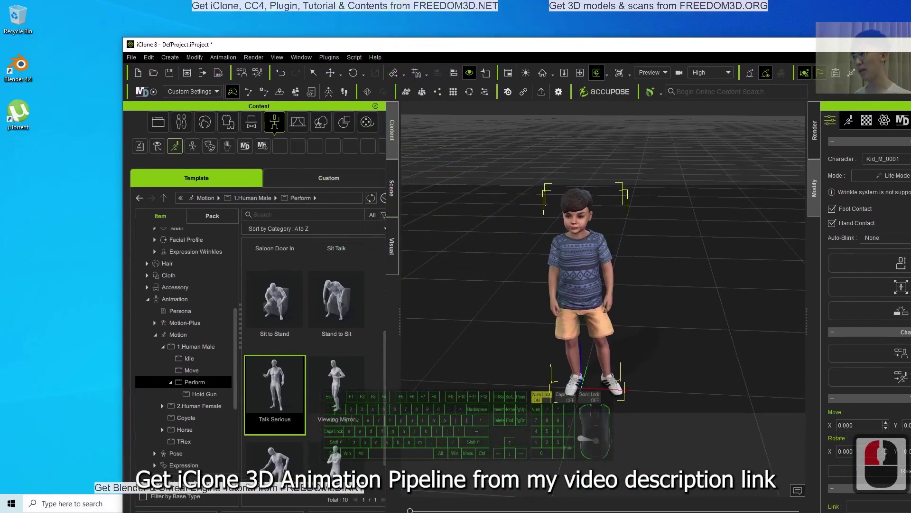
pyautogui.click(18, 113)
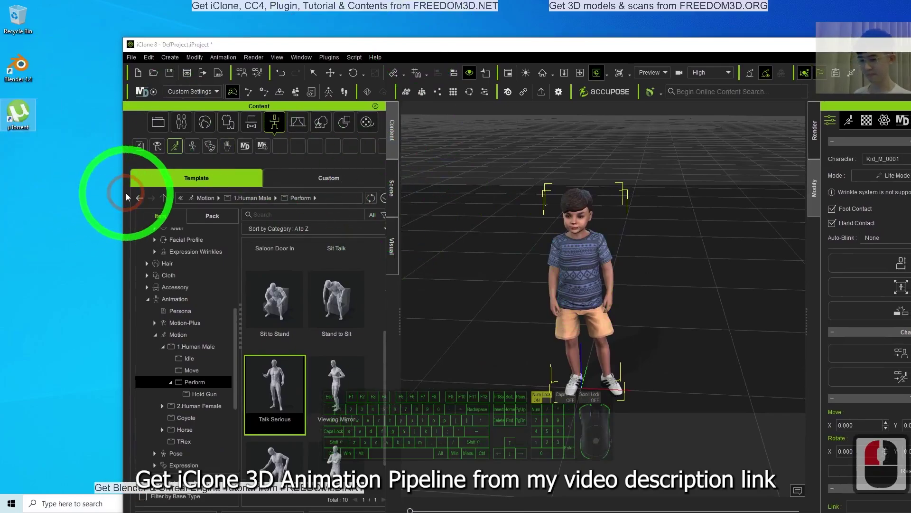
pyautogui.press('Delete')
pyautogui.press('Delete')
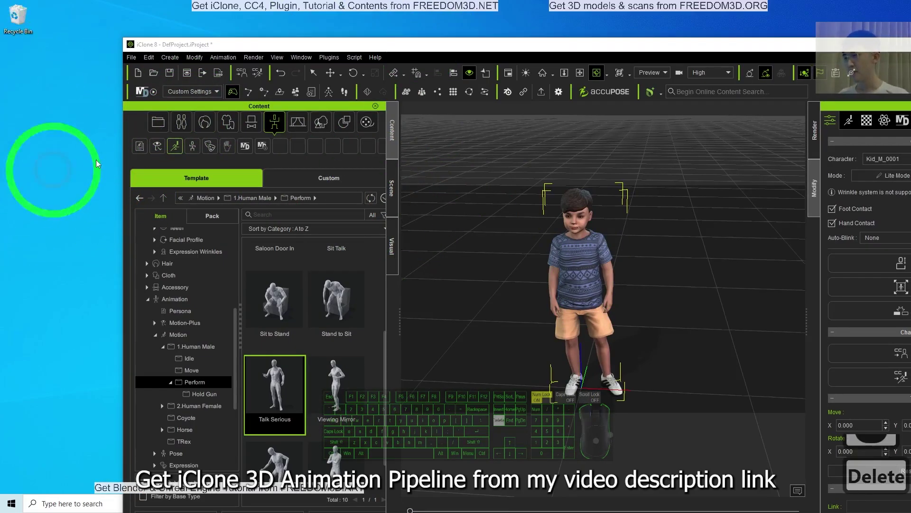
# Set up an FBX export of the kid with the Blender preset, project frame rate and frame range 0 to 1480.
pyautogui.click(132, 58)
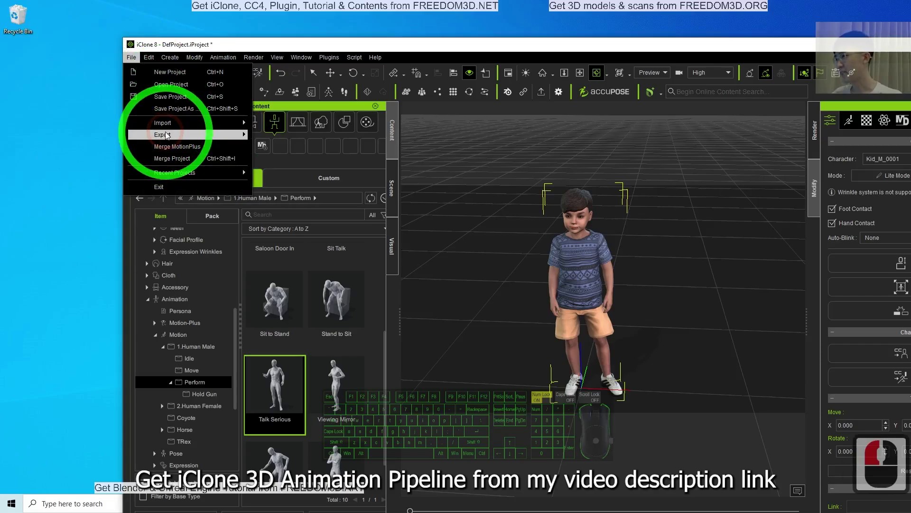
pyautogui.click(302, 148)
pyautogui.click(285, 199)
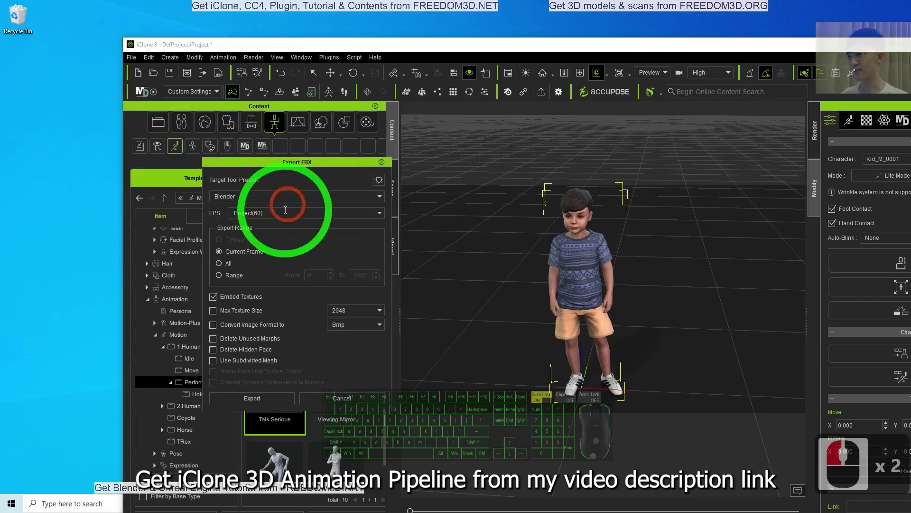
pyautogui.click(243, 195)
pyautogui.click(243, 195)
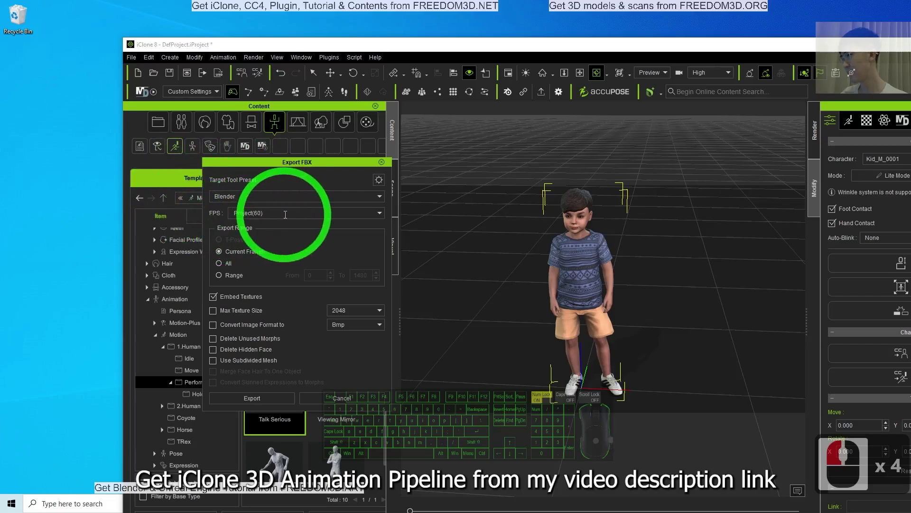
pyautogui.click(220, 276)
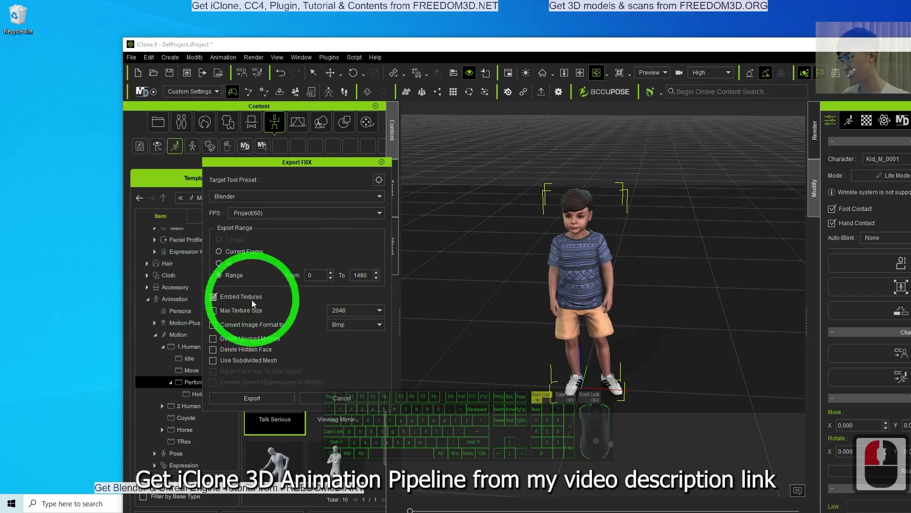
pyautogui.click(255, 403)
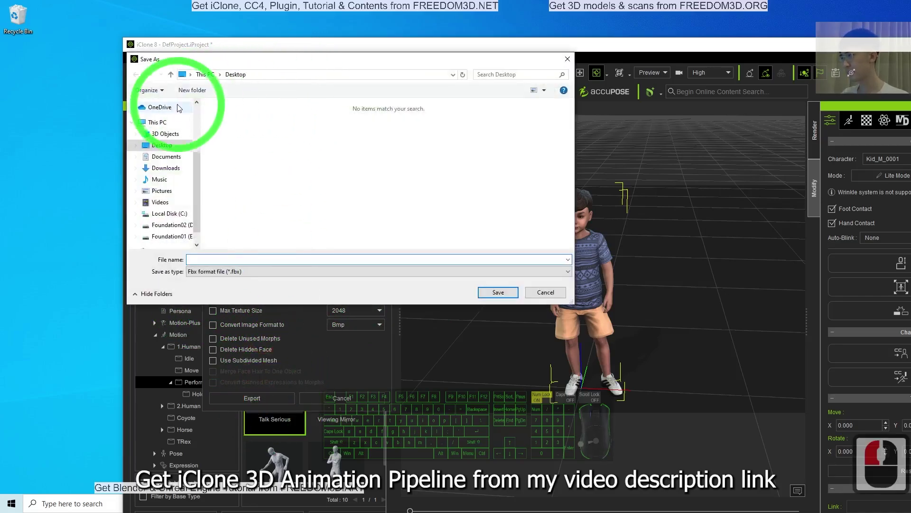
# Save the FBX export on the Desktop as model01.
pyautogui.scroll(15, 197, 193)
pyautogui.scroll(1, 197, 192)
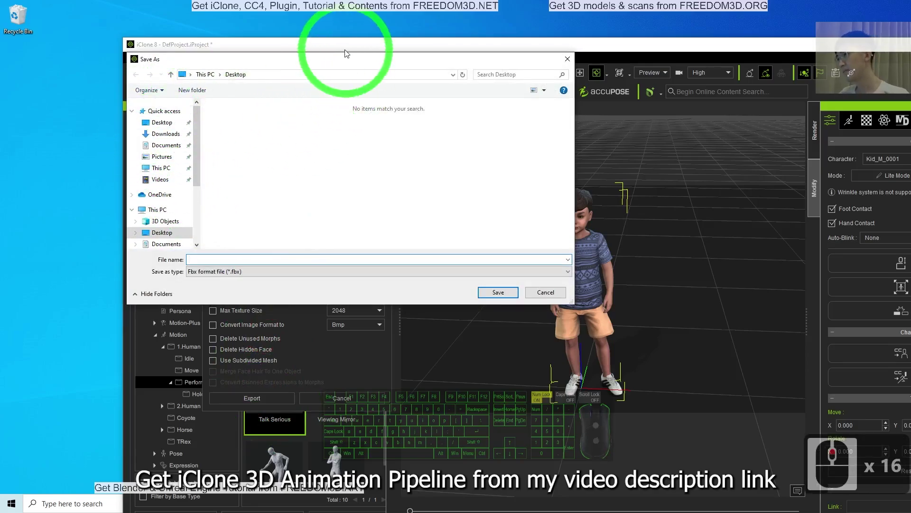
pyautogui.moveTo(352, 65); pyautogui.dragTo(310, 69)
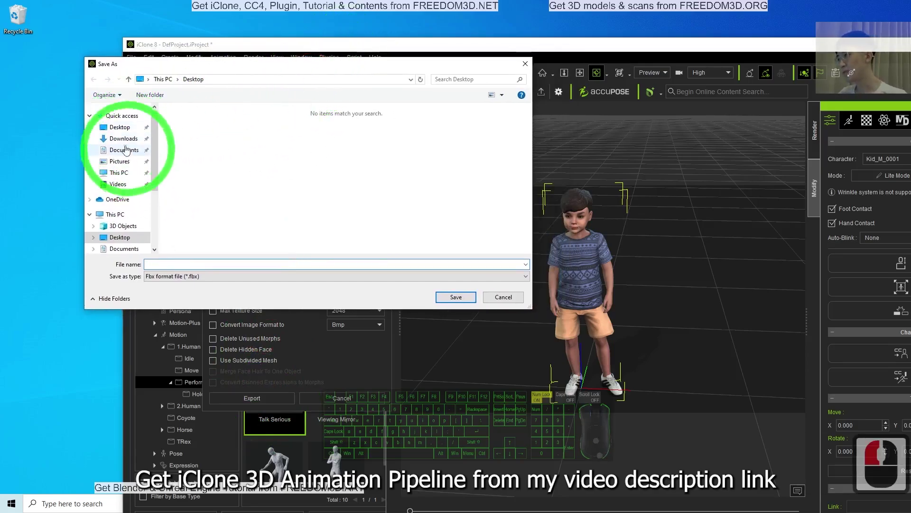
pyautogui.doubleClick(160, 265)
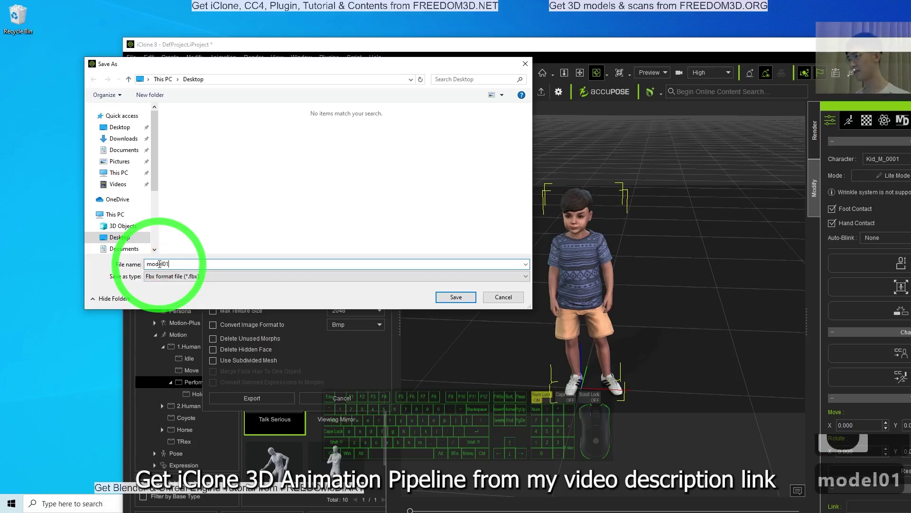
pyautogui.click(457, 296)
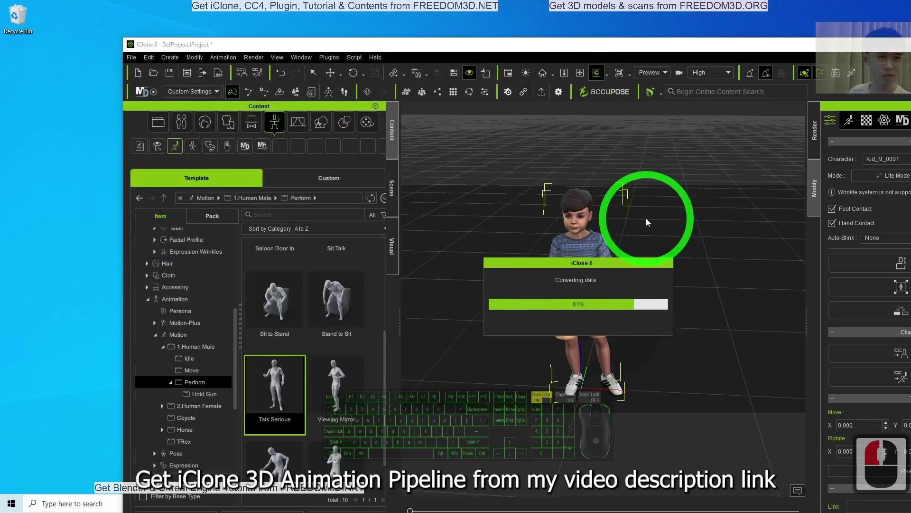
# Minimize iClone and look at the exported model01 files on the desktop.
pyautogui.doubleClick(632, 44)
pyautogui.click(855, 4)
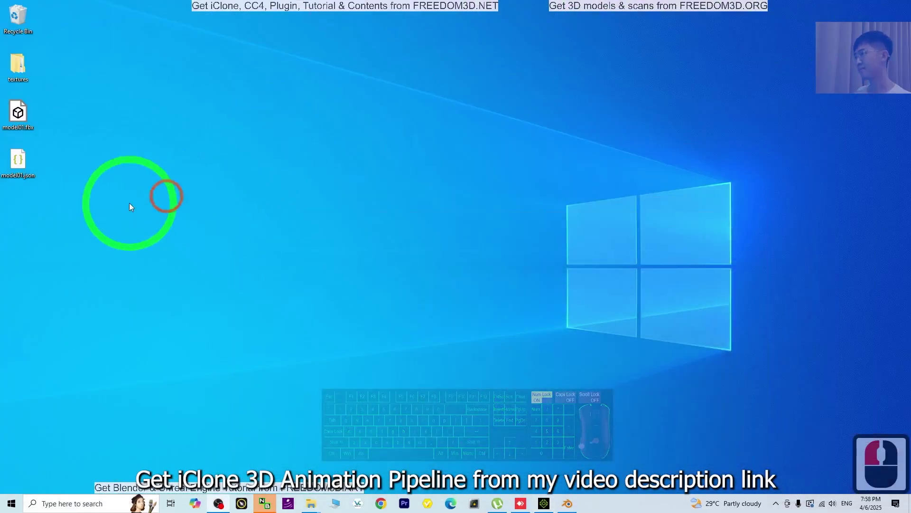
pyautogui.doubleClick(12, 113)
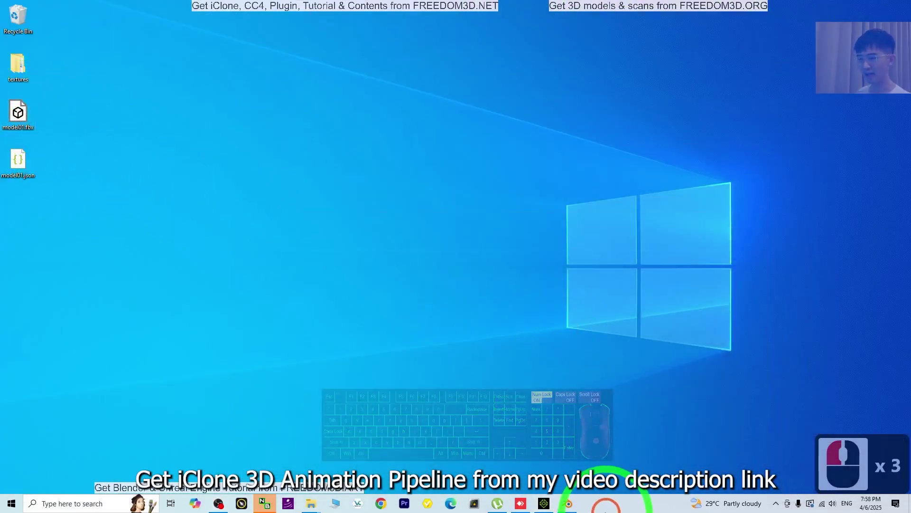
# Switch to Blender, dismiss the splash screen, and delete all default objects from the scene.
pyautogui.click(570, 505)
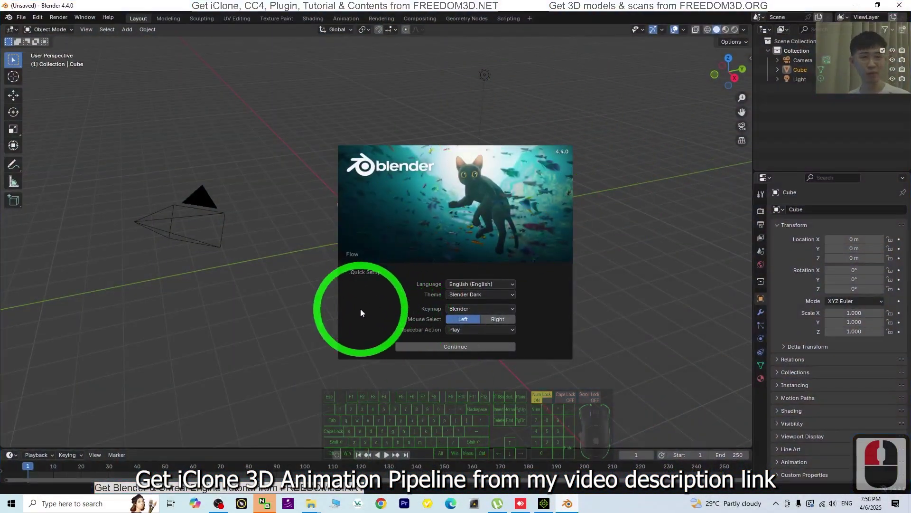
pyautogui.click(178, 349)
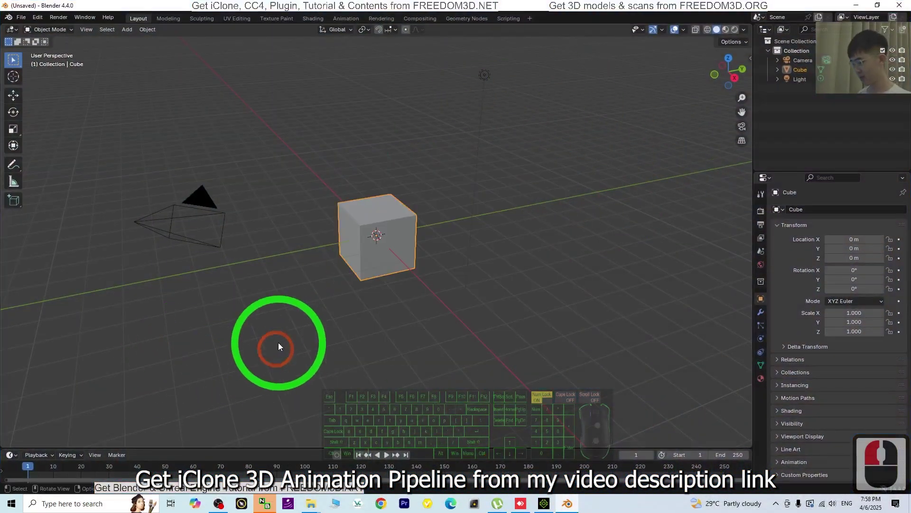
pyautogui.doubleClick(285, 339)
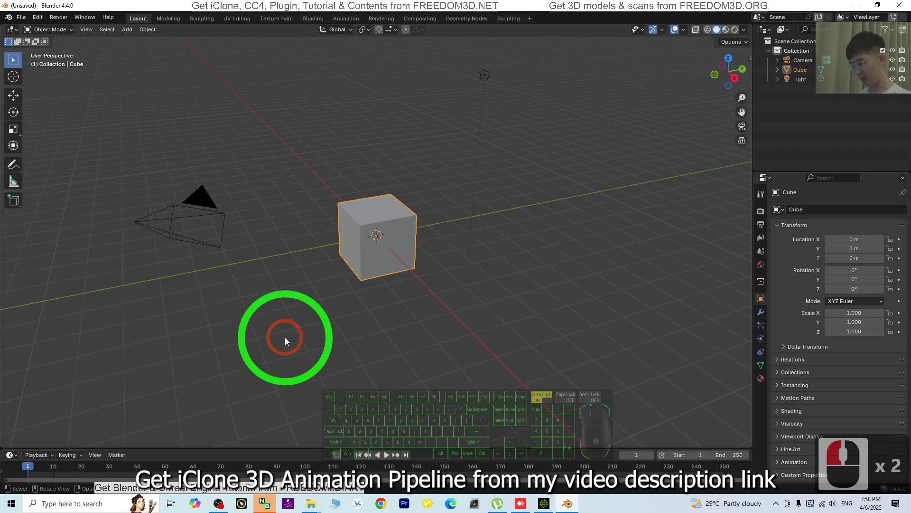
pyautogui.press('a')
pyautogui.press('Delete')
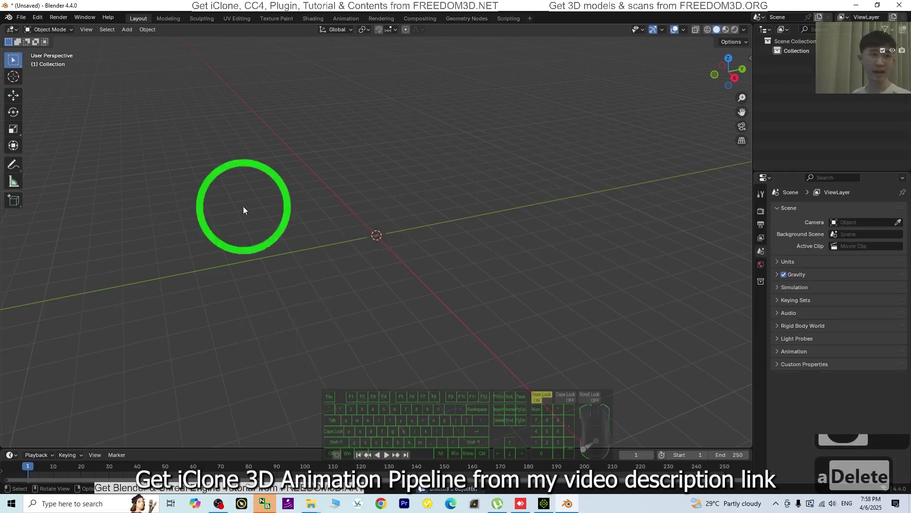
# Import model01.fbx from the desktop into the Blender scene with the default import settings, and maximize the Blender window.
pyautogui.moveTo(293, 2); pyautogui.dragTo(349, 21)
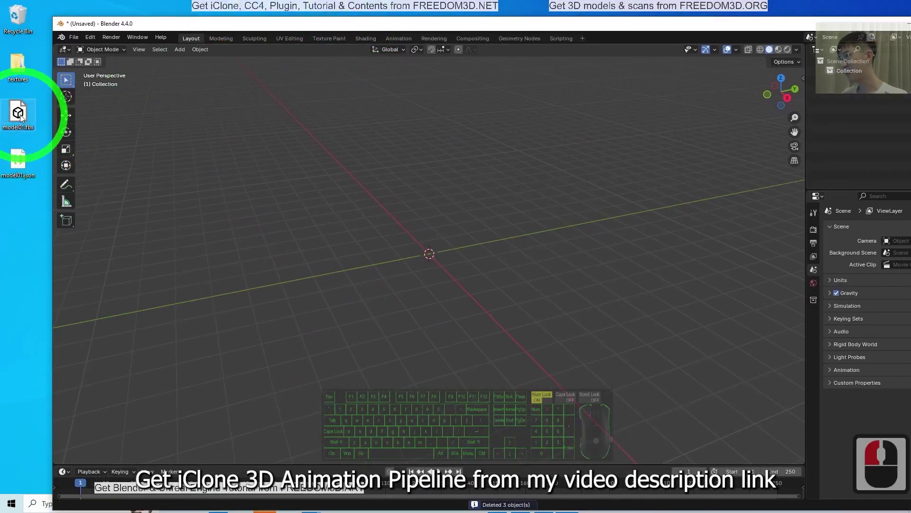
pyautogui.moveTo(20, 117); pyautogui.dragTo(418, 211)
pyautogui.moveTo(428, 253); pyautogui.dragTo(427, 254)
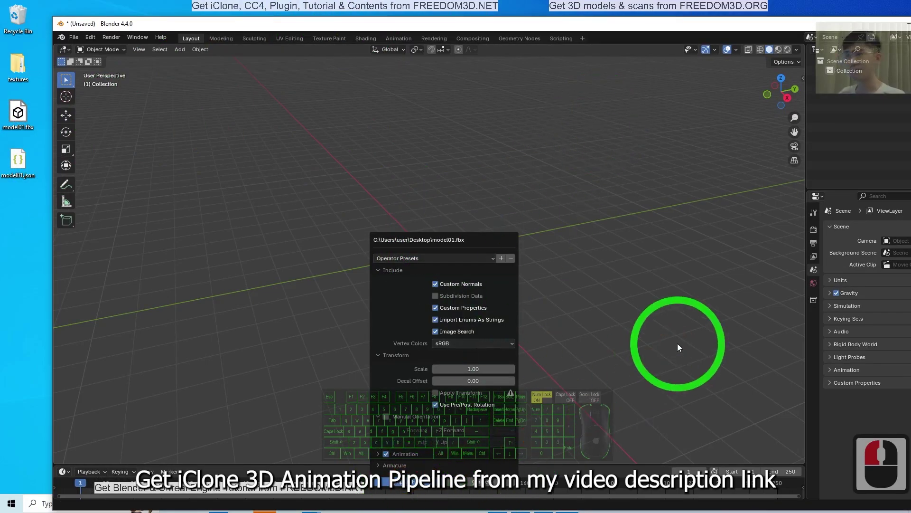
pyautogui.press('Return')
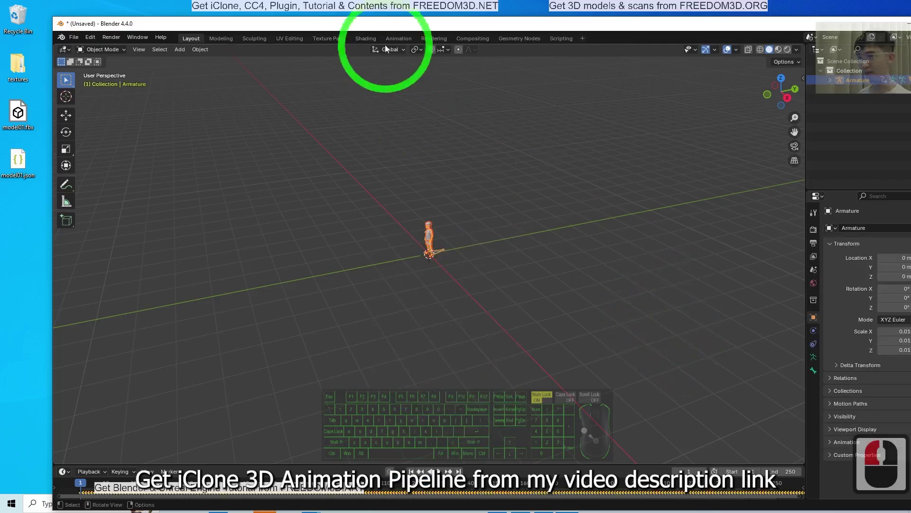
pyautogui.doubleClick(437, 27)
# Display the imported kid in Material Preview shading and examine the textured model up close.
pyautogui.scroll(9, 382, 272)
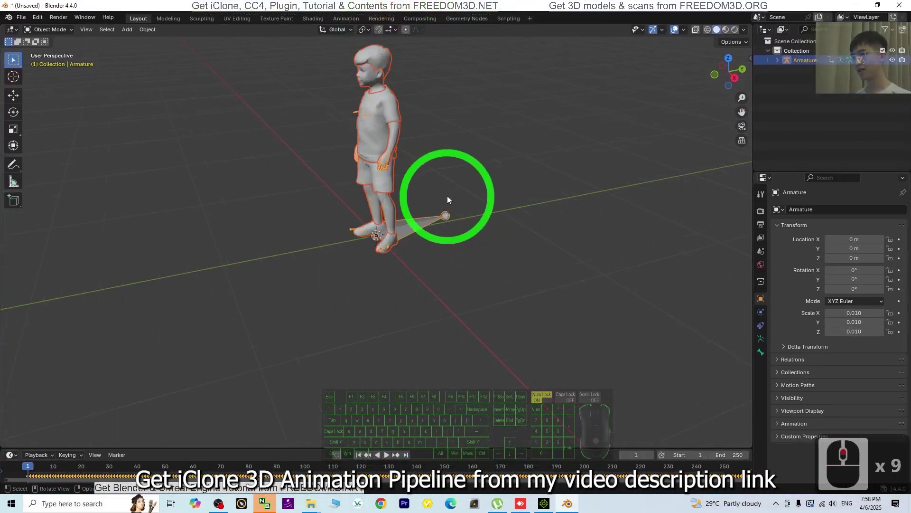
pyautogui.moveTo(500, 163); pyautogui.dragTo(499, 285, button='middle')
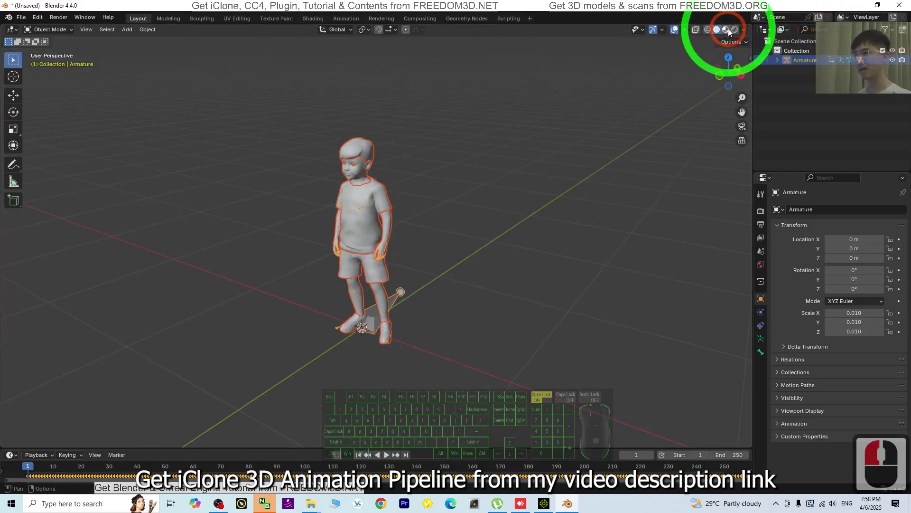
pyautogui.middleClick(540, 288)
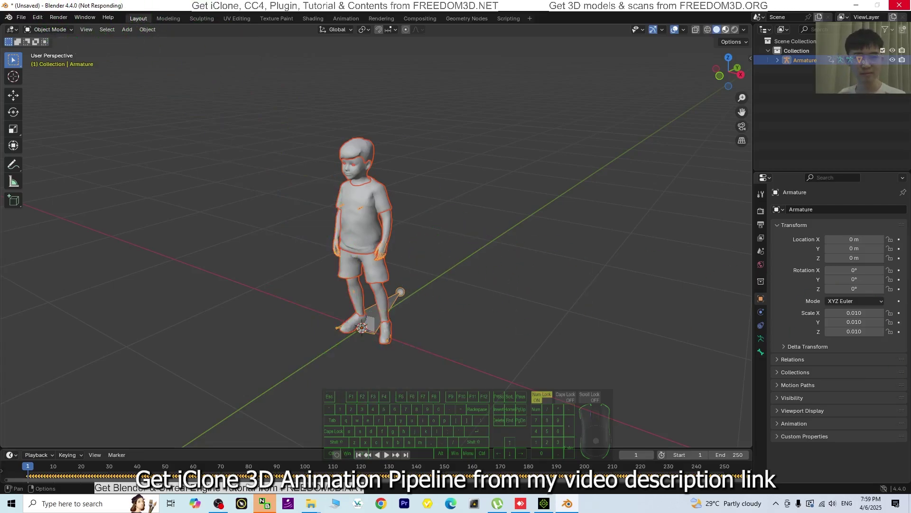
pyautogui.scroll(4, 447, 210)
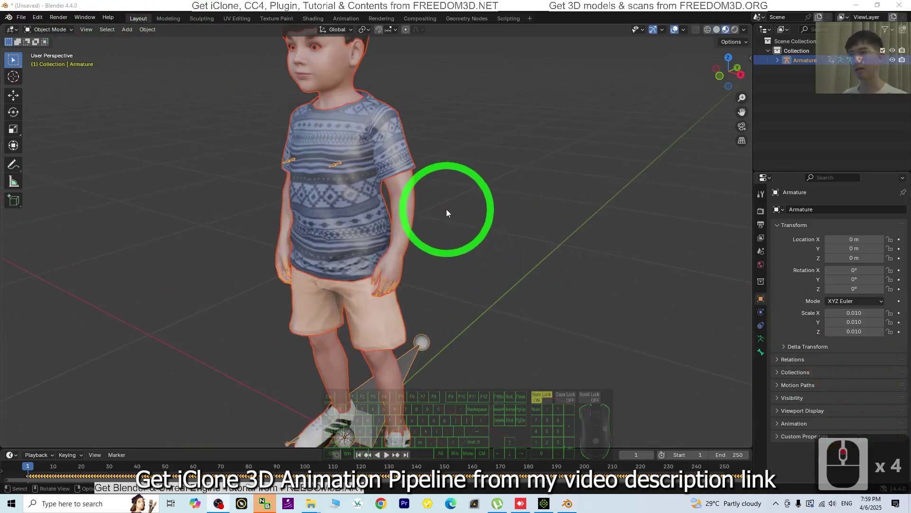
pyautogui.moveTo(527, 294); pyautogui.dragTo(546, 290, button='middle')
pyautogui.moveTo(540, 247); pyautogui.dragTo(524, 277, button='middle')
pyautogui.scroll(-3, 512, 278)
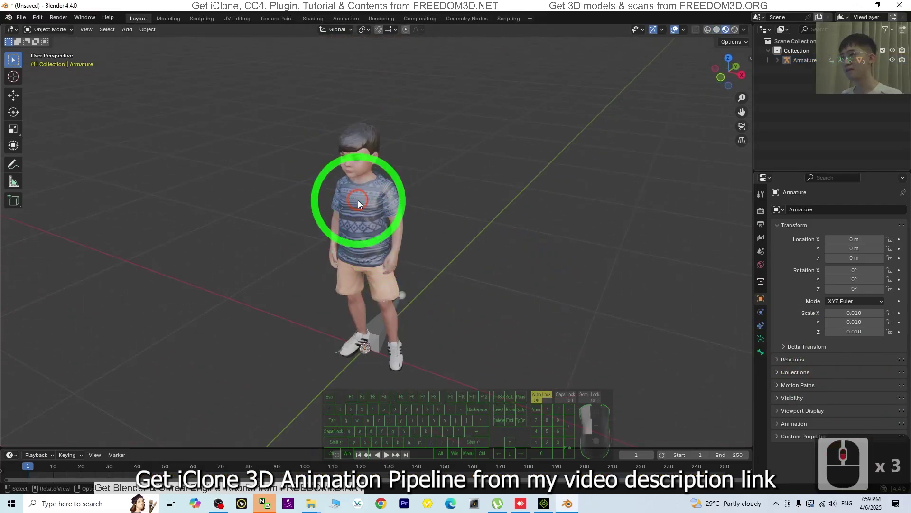
# Select the kid's T-shirt and show its material properties.
pyautogui.scroll(3, 375, 195)
pyautogui.click(375, 195)
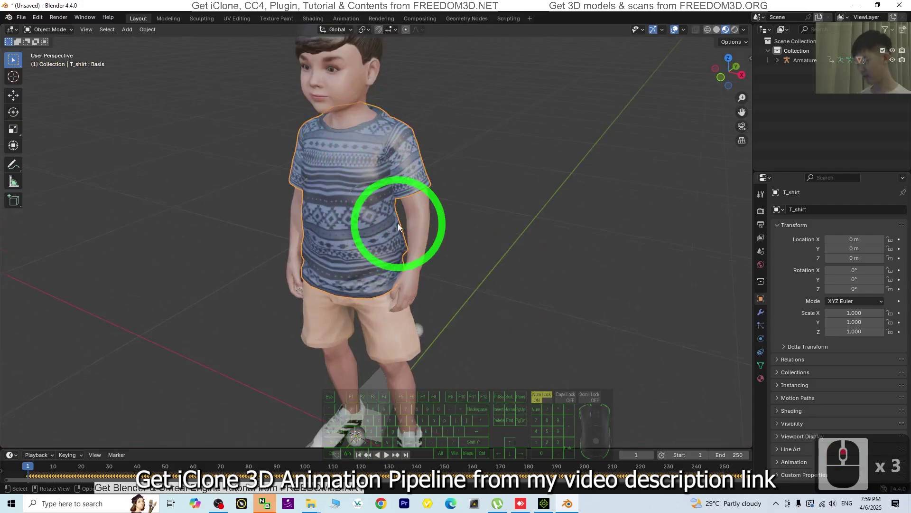
pyautogui.scroll(-2, 398, 224)
pyautogui.keyDown('shift'); pyautogui.moveTo(429, 198); pyautogui.dragTo(407, 254, button='middle'); pyautogui.keyUp('shift')
pyautogui.click(347, 262)
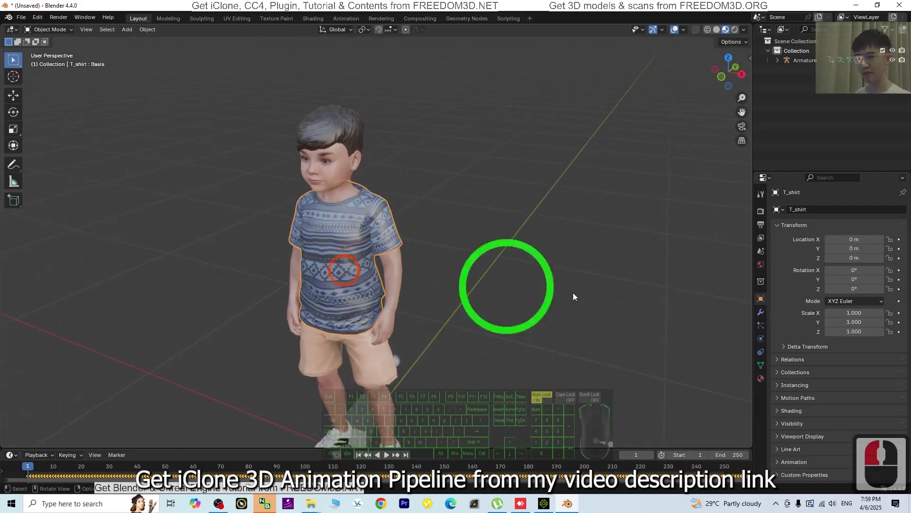
pyautogui.click(761, 378)
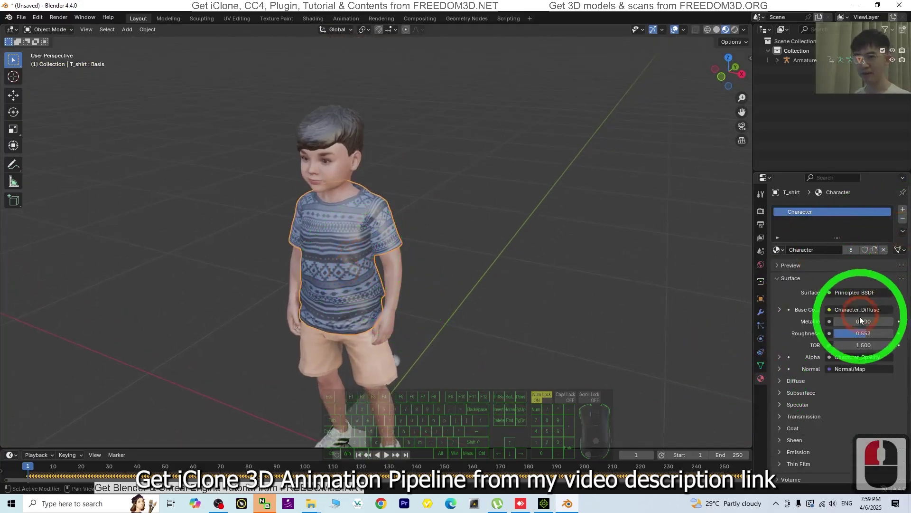
# Raise the Roughness of the T-shirt's material to 1.000.
pyautogui.moveTo(871, 332); pyautogui.dragTo(254, 321)
pyautogui.moveTo(857, 348); pyautogui.dragTo(203, 333)
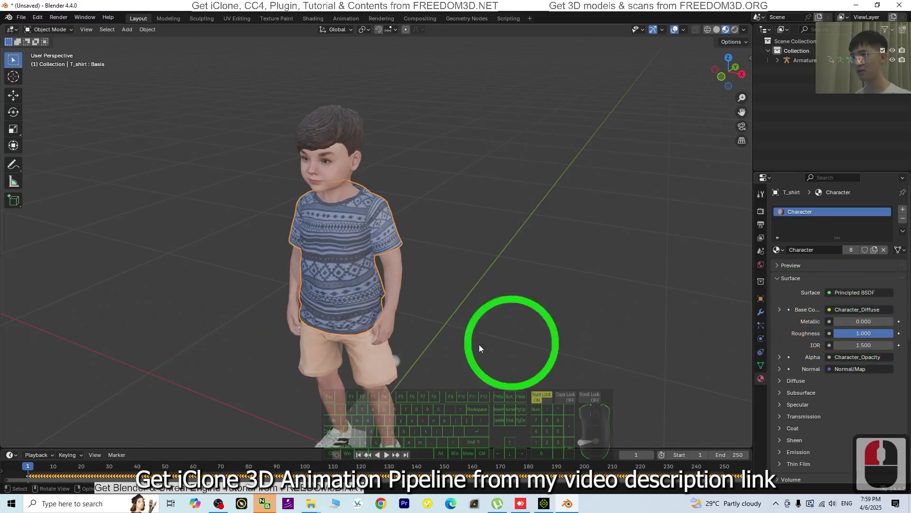
# Play the imported animation, examine the kid's movement from several angles, and return the playhead to the first frame.
pyautogui.moveTo(480, 348); pyautogui.dragTo(515, 346, button='middle')
pyautogui.click(379, 454)
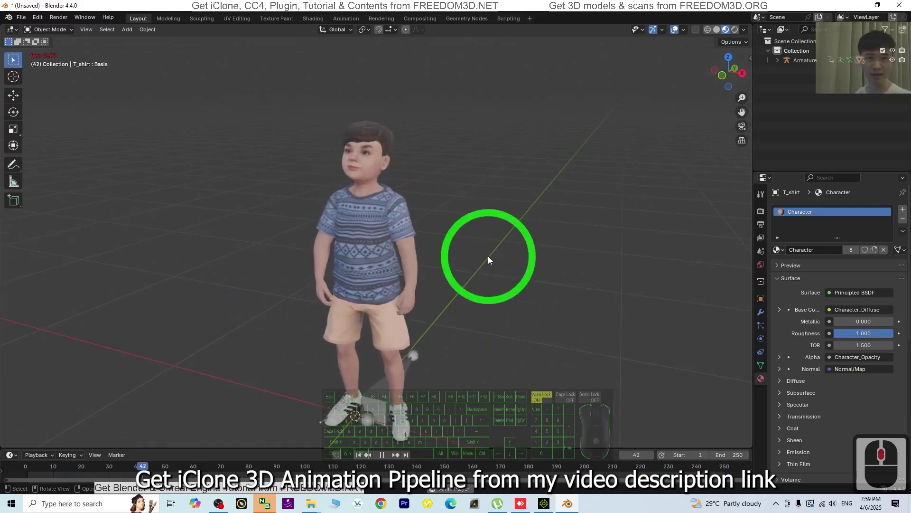
pyautogui.moveTo(655, 254); pyautogui.dragTo(451, 261, button='middle')
pyautogui.scroll(2, 446, 223)
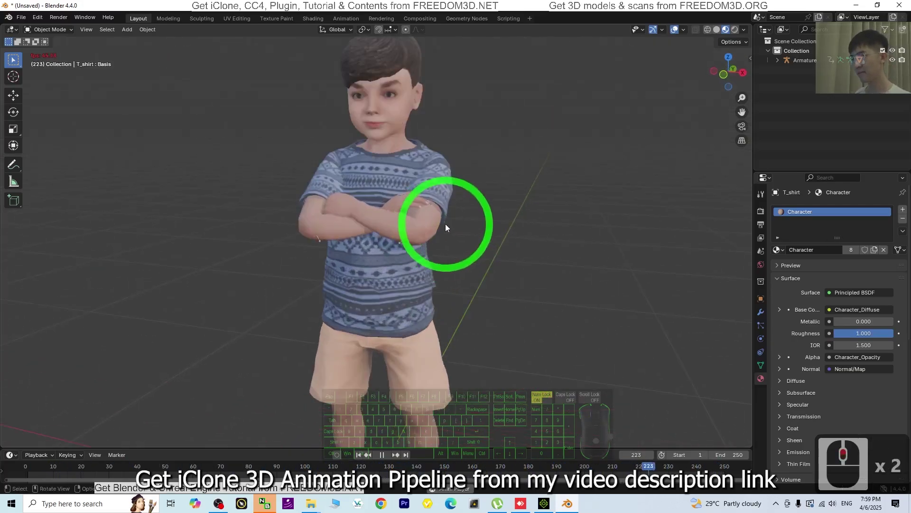
pyautogui.scroll(-1, 448, 223)
pyautogui.moveTo(480, 354); pyautogui.dragTo(455, 356, button='middle')
pyautogui.click(387, 456)
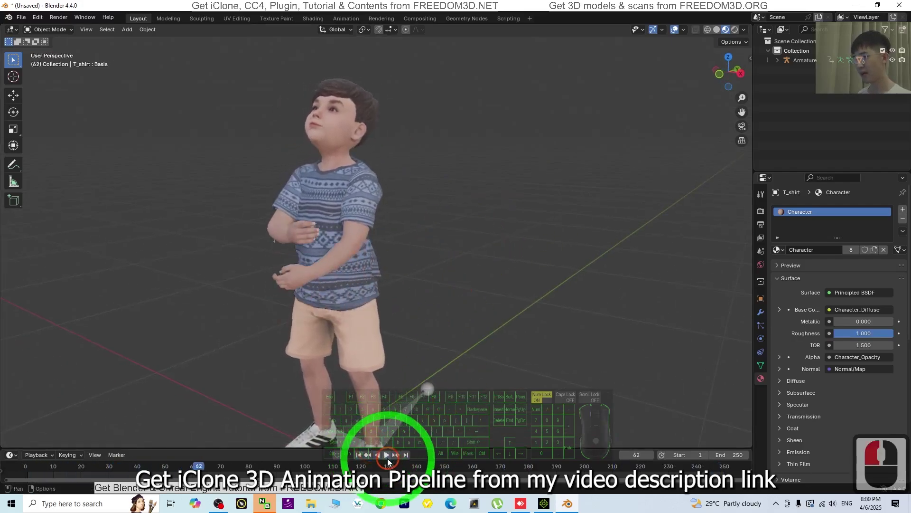
pyautogui.doubleClick(359, 455)
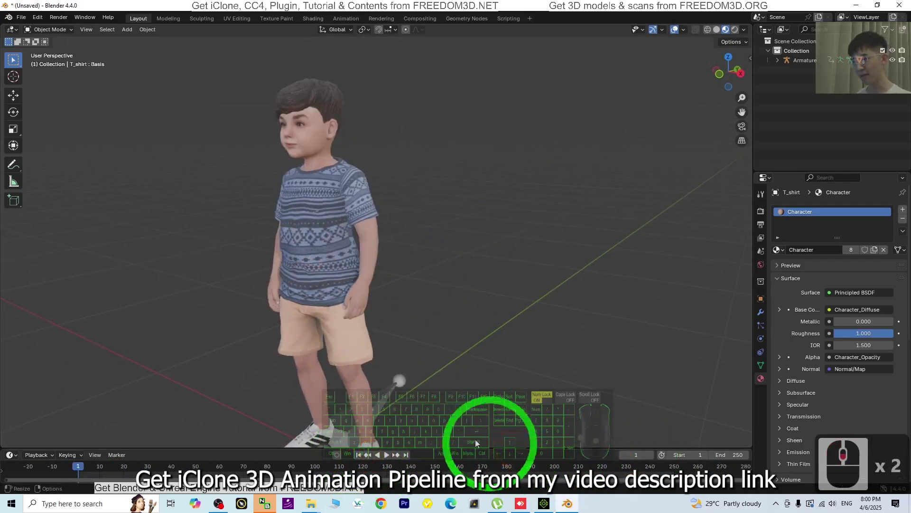
# Select the kid's armature and enlarge the timeline area to inspect its keyframes beyond the current end frame.
pyautogui.click(332, 264)
pyautogui.click(378, 356)
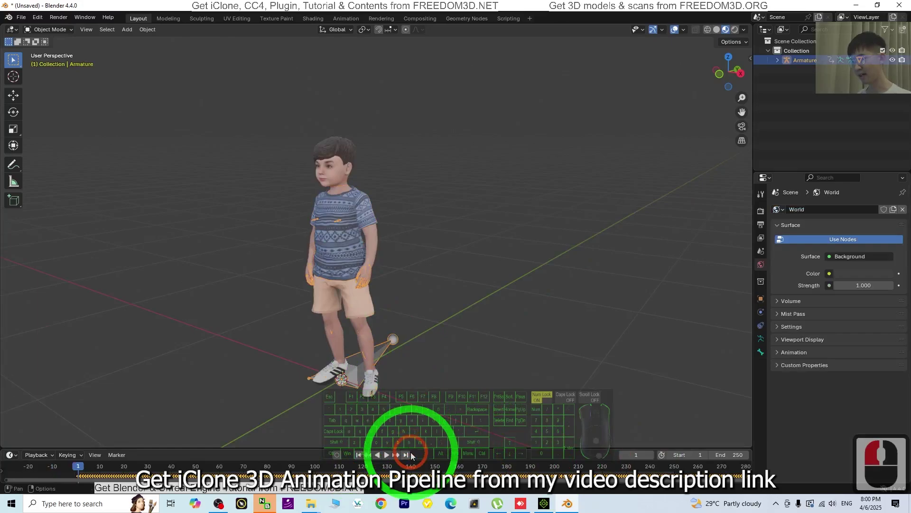
pyautogui.moveTo(410, 450); pyautogui.dragTo(413, 386)
pyautogui.click(369, 311)
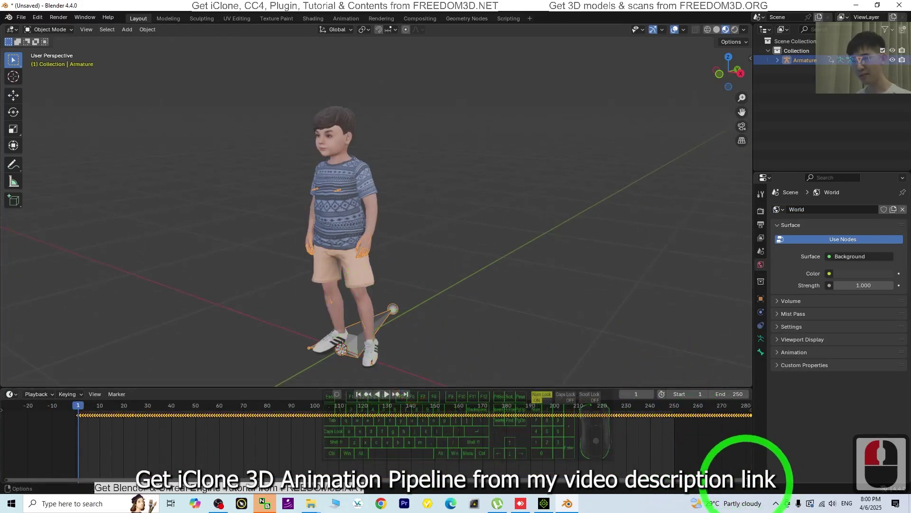
pyautogui.moveTo(747, 478); pyautogui.dragTo(910, 463)
pyautogui.keyDown('ctrl'); pyautogui.hscroll(4, 375, 441); pyautogui.keyUp('ctrl')
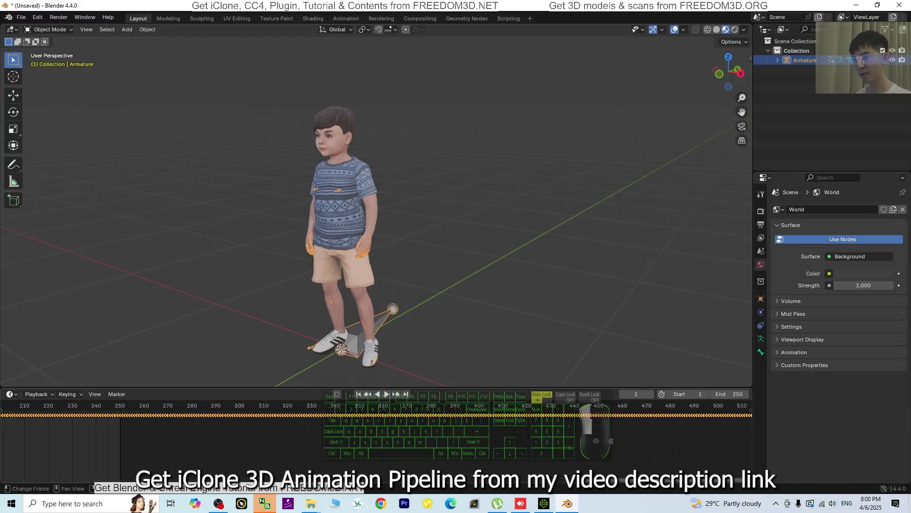
pyautogui.moveTo(910, 463); pyautogui.dragTo(910, 329)
# Extend the scene's end frame to 2000, show the whole keyframe range, and trim the end frame to 1500.
pyautogui.doubleClick(739, 396)
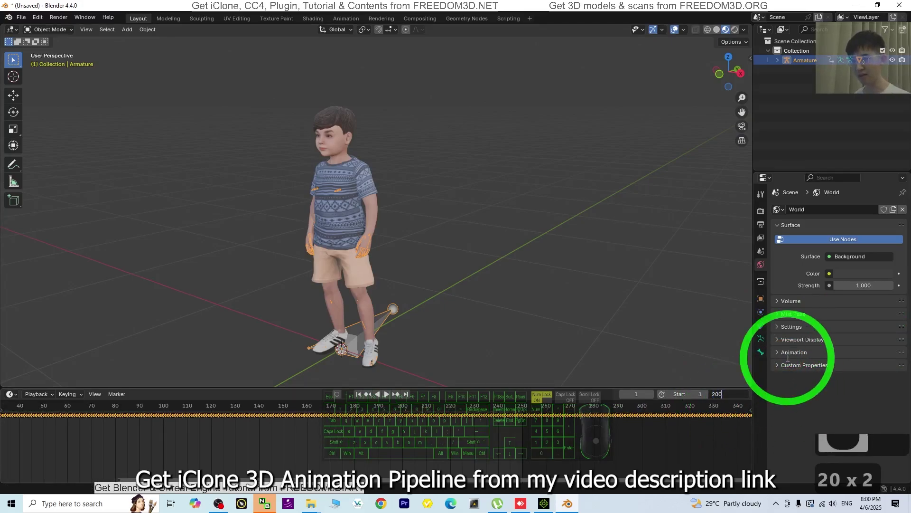
pyautogui.press('Return')
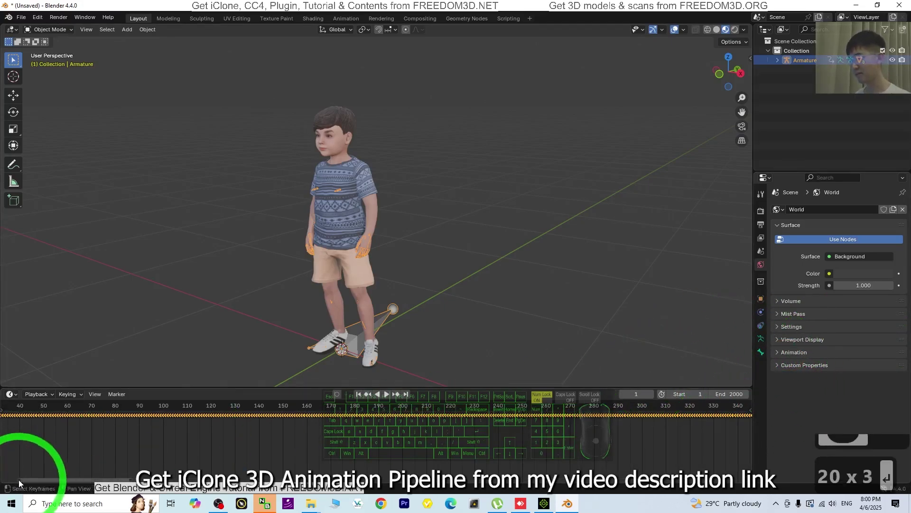
pyautogui.moveTo(70, 480); pyautogui.dragTo(824, 443)
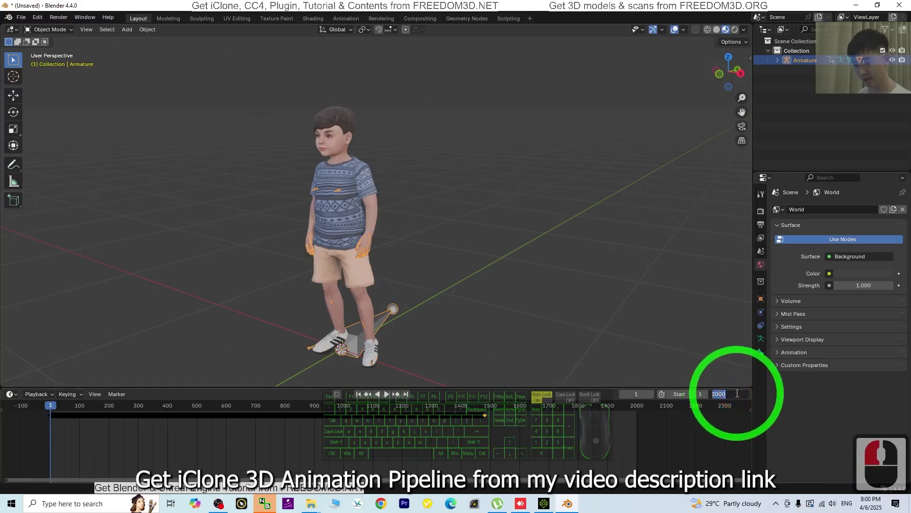
pyautogui.press('Return')
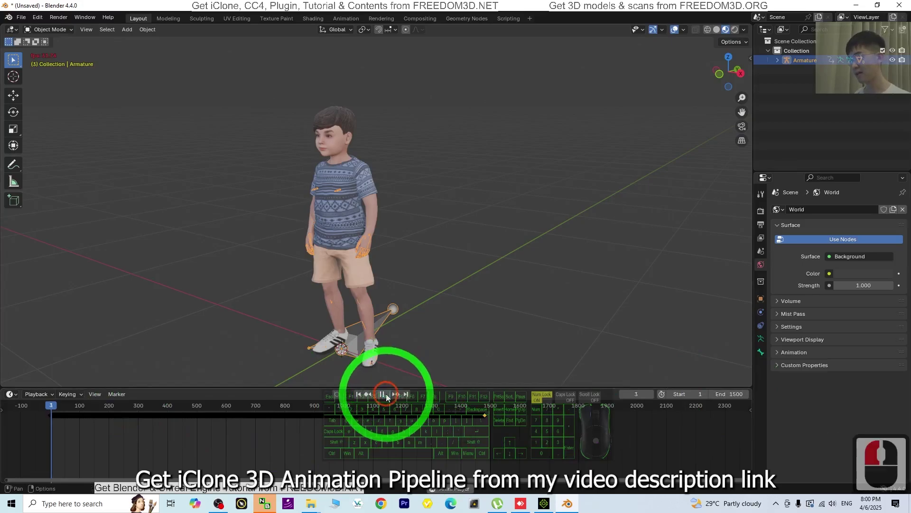
# Play the full-length animation and examine the kid closer from the front.
pyautogui.scroll(2, 465, 212)
pyautogui.moveTo(463, 214); pyautogui.dragTo(611, 216, button='middle')
# Switch to iClone, view the original kid character, and browse the Perform motions in the content library.
pyautogui.click(545, 504)
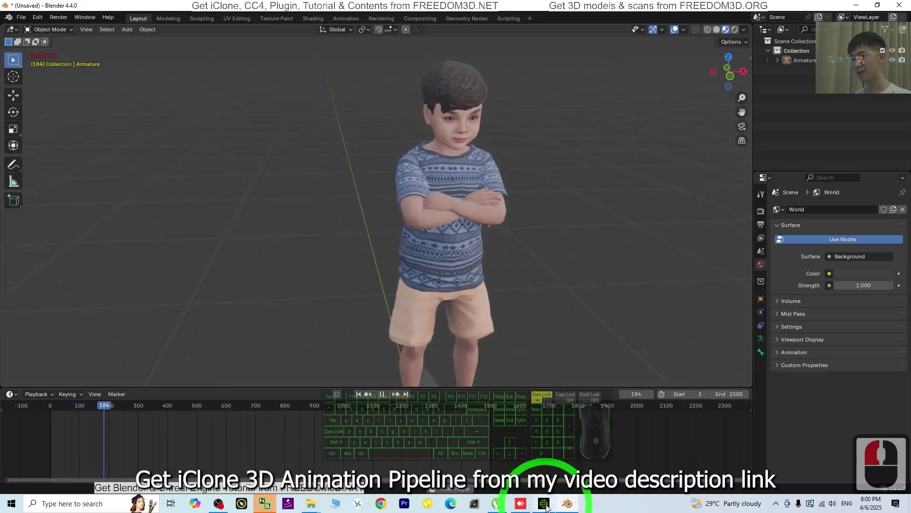
pyautogui.scroll(2, 542, 227)
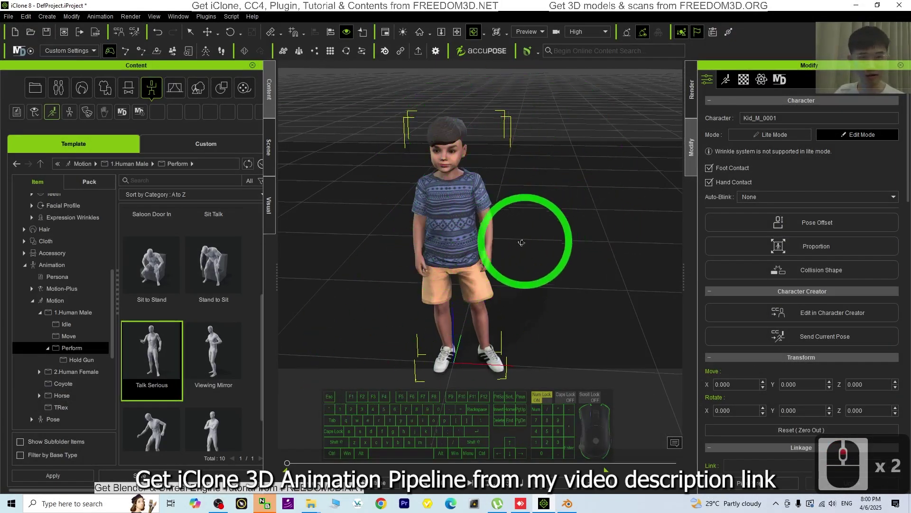
pyautogui.moveTo(639, 293); pyautogui.dragTo(456, 287, button='middle')
pyautogui.scroll(-8, 193, 288)
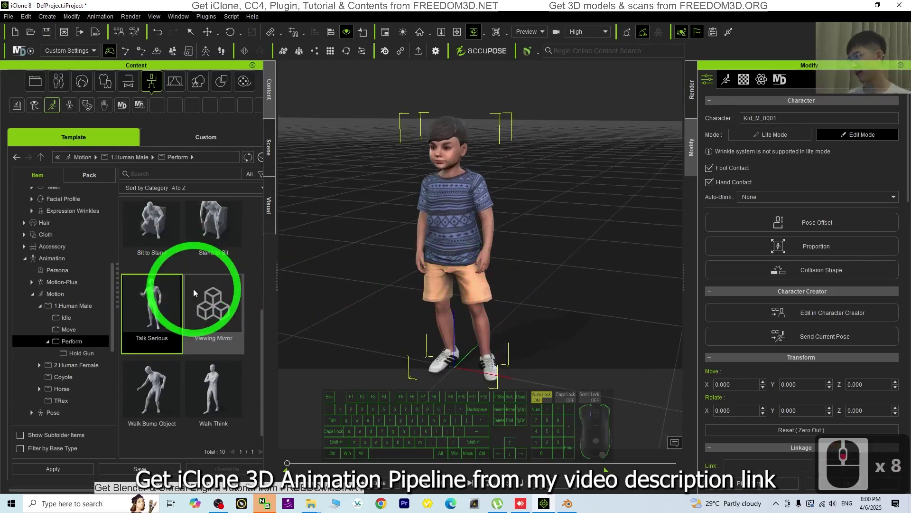
pyautogui.scroll(-6, 193, 288)
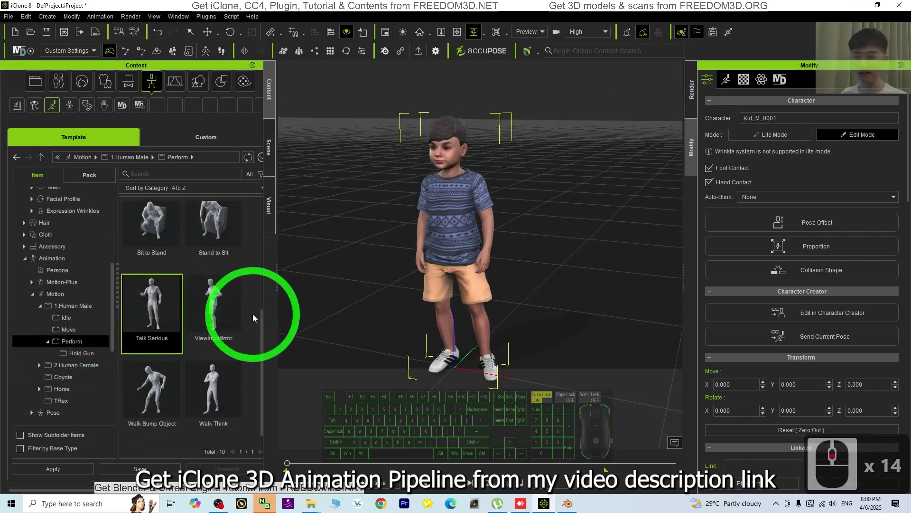
pyautogui.scroll(8, 251, 315)
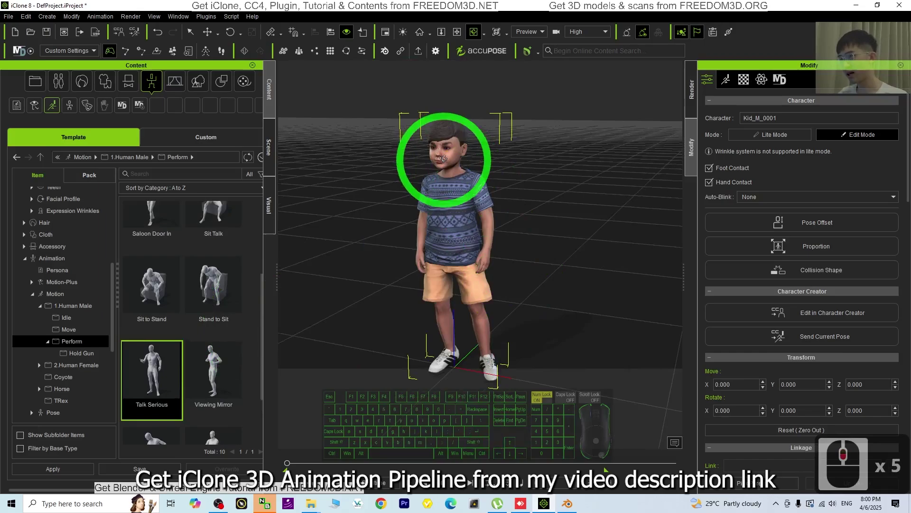
# Examine the kid's face and T-shirt up close in the iClone viewport.
pyautogui.scroll(10, 443, 159)
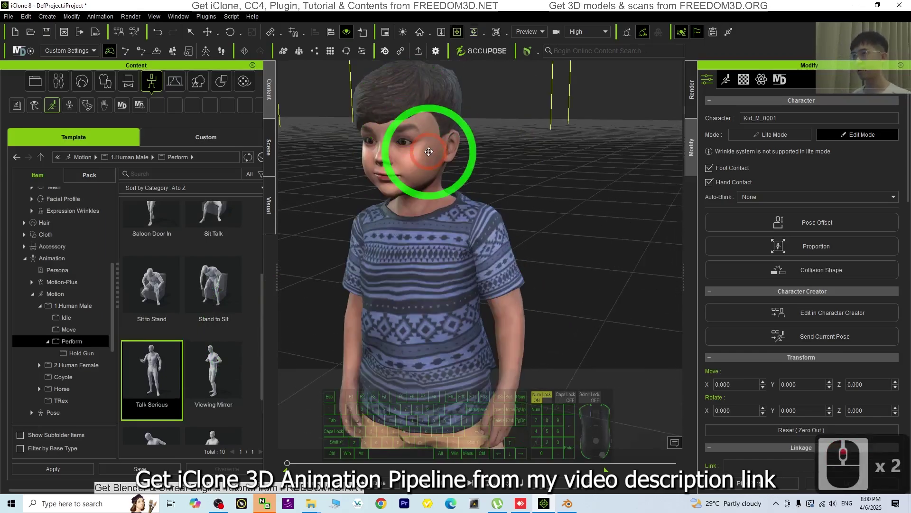
pyautogui.moveTo(417, 178); pyautogui.dragTo(431, 200, button='middle')
pyautogui.press('c')
pyautogui.moveTo(397, 209); pyautogui.dragTo(438, 219)
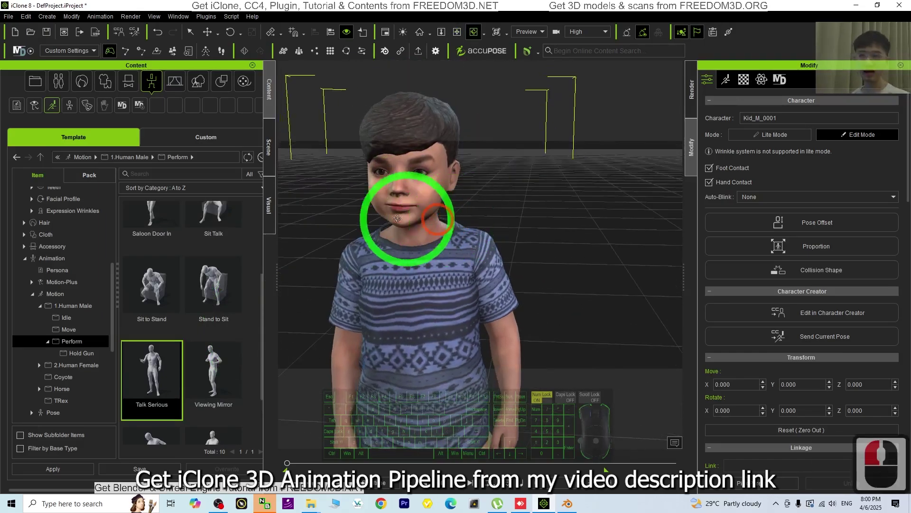
pyautogui.moveTo(334, 233)
pyautogui.mouseDown()
pyautogui.moveTo(584, 248)
pyautogui.moveTo(326, 247)
pyautogui.mouseUp()
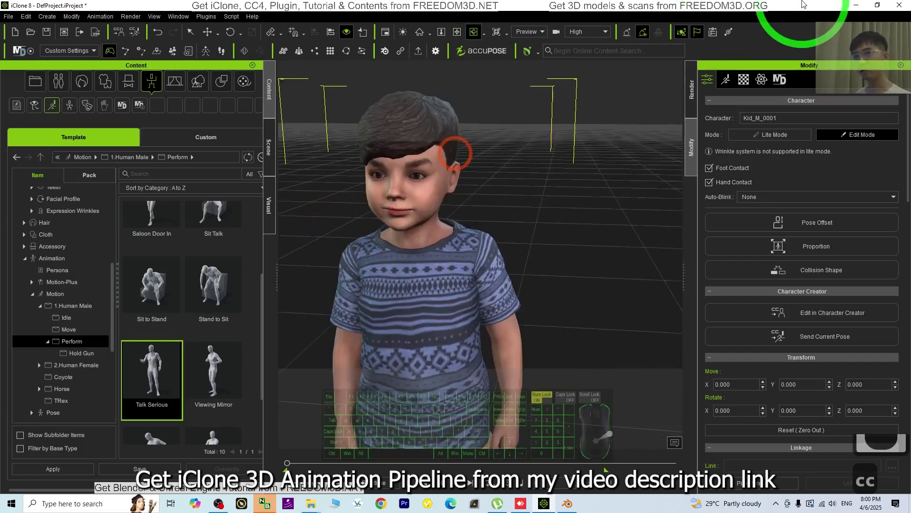
# Switch back to Blender, watch the rest of the animation, stop playback, and return to the first frame.
pyautogui.click(856, 6)
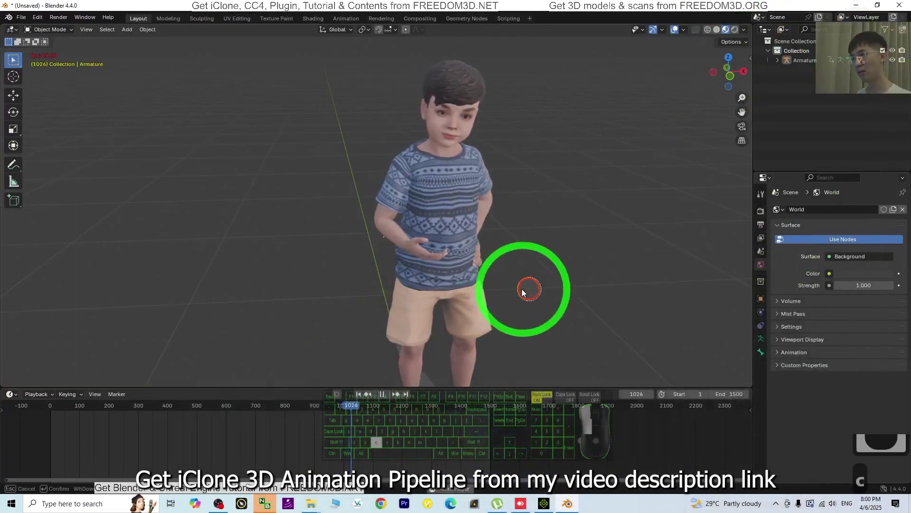
pyautogui.click(13, 59)
pyautogui.click(14, 61)
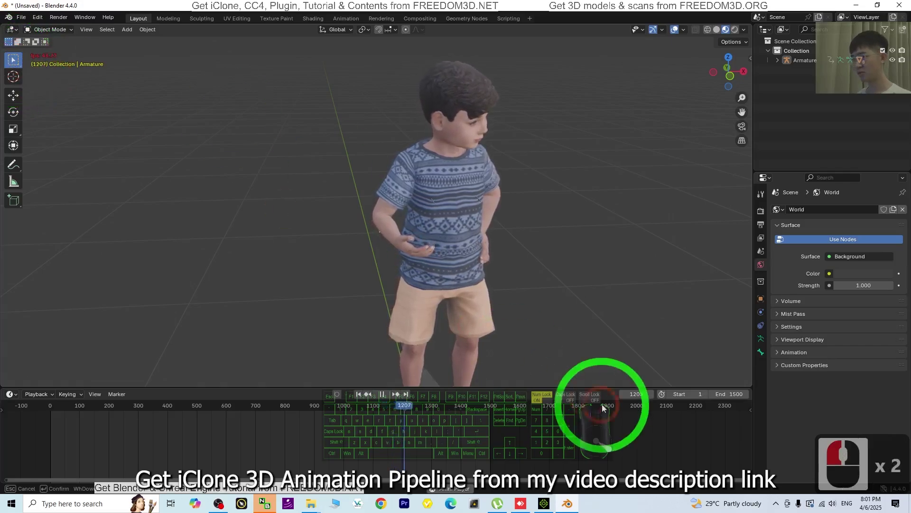
pyautogui.click(381, 395)
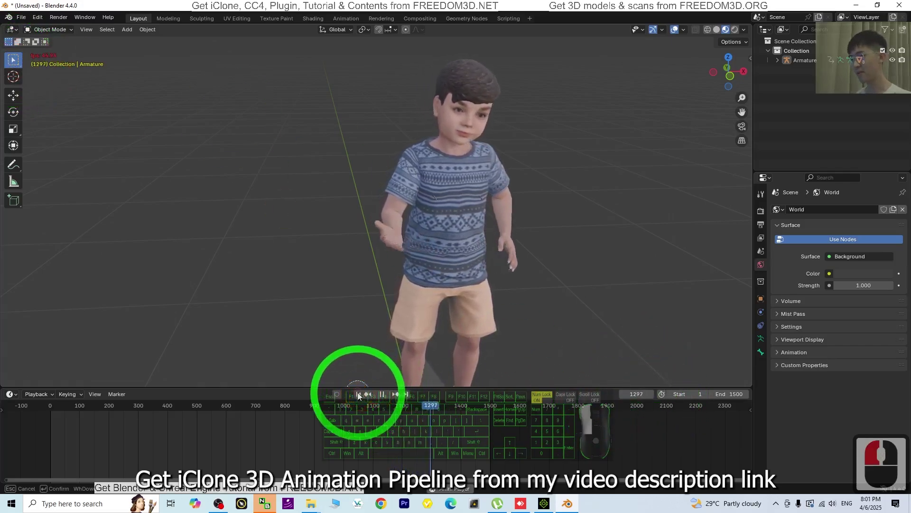
pyautogui.click(358, 395)
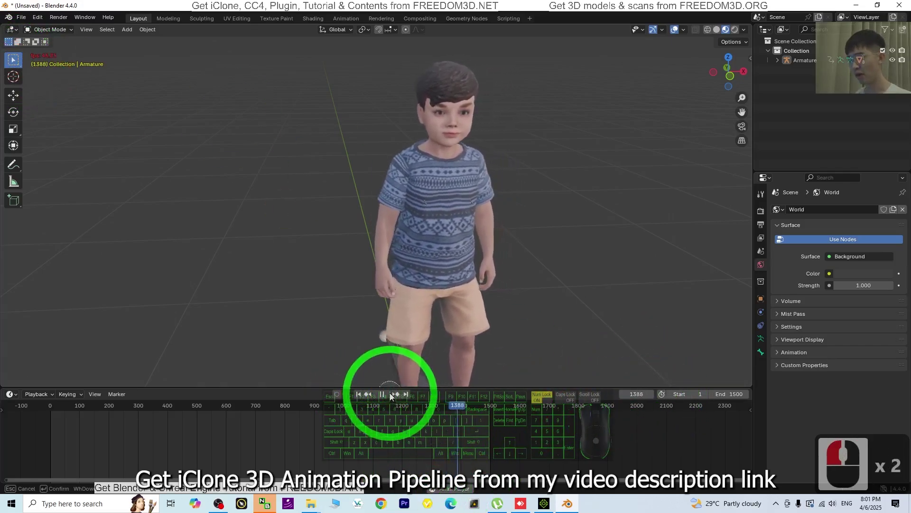
pyautogui.press('Escape')
pyautogui.scroll(-6, 350, 319)
pyautogui.scroll(6, 398, 364)
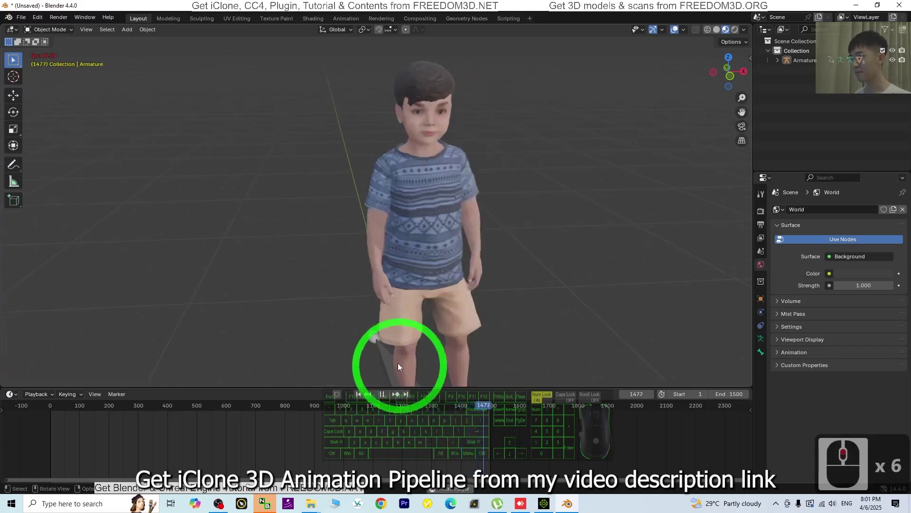
pyautogui.scroll(-2, 570, 284)
pyautogui.click(382, 394)
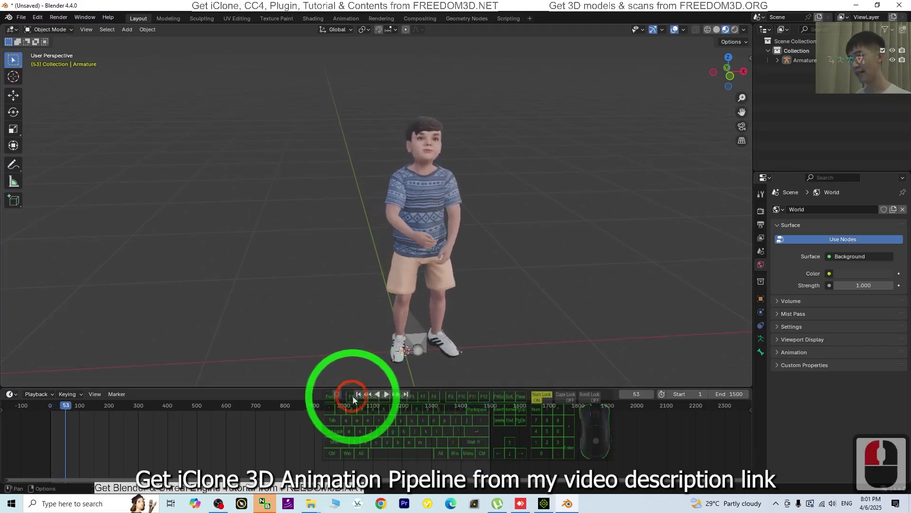
pyautogui.click(357, 396)
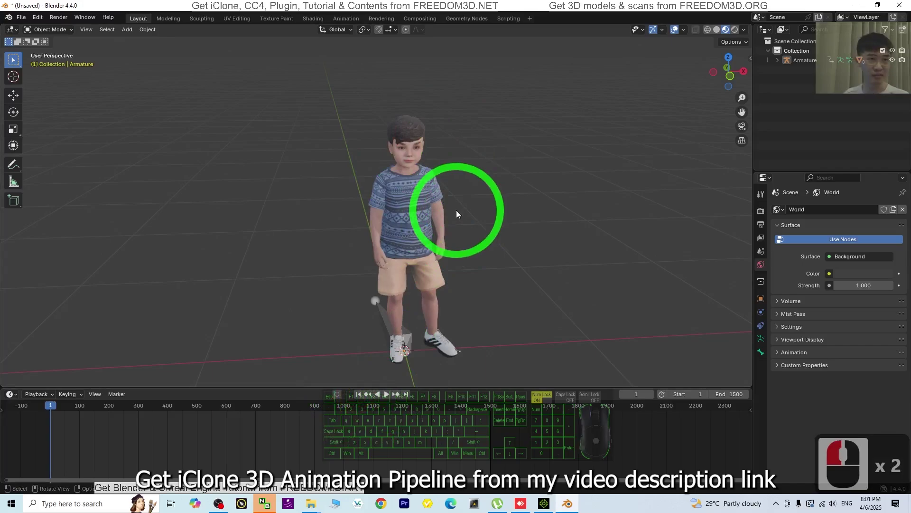
# Switch to iClone and examine the original kid's upper body from several angles for comparison.
pyautogui.click(545, 504)
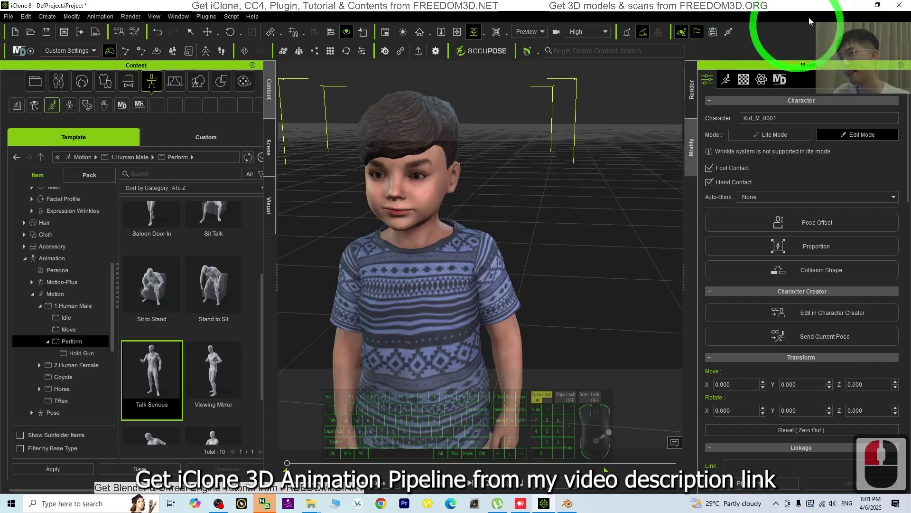
pyautogui.scroll(-6, 553, 241)
pyautogui.scroll(6, 541, 262)
pyautogui.scroll(-2, 541, 264)
pyautogui.moveTo(528, 306); pyautogui.dragTo(464, 296)
pyautogui.moveTo(464, 297); pyautogui.dragTo(497, 318, button='right')
pyautogui.moveTo(497, 318); pyautogui.dragTo(524, 326)
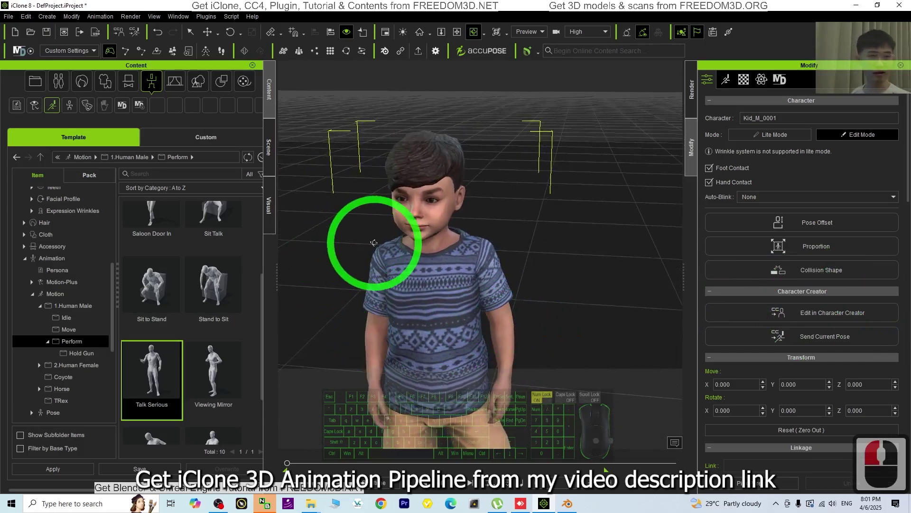
pyautogui.press('x')
pyautogui.moveTo(390, 219); pyautogui.dragTo(350, 249)
pyautogui.press('c')
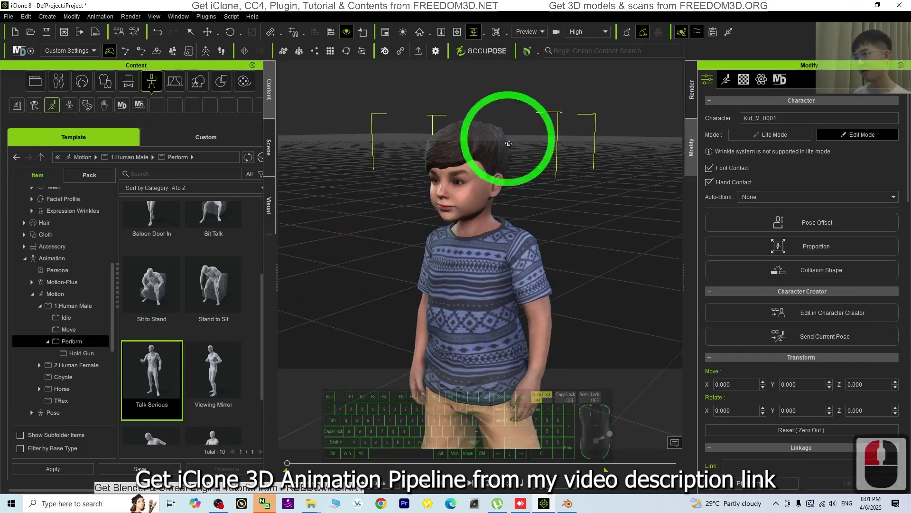
# Switch to Blender and examine the imported kid closely from the front.
pyautogui.click(568, 503)
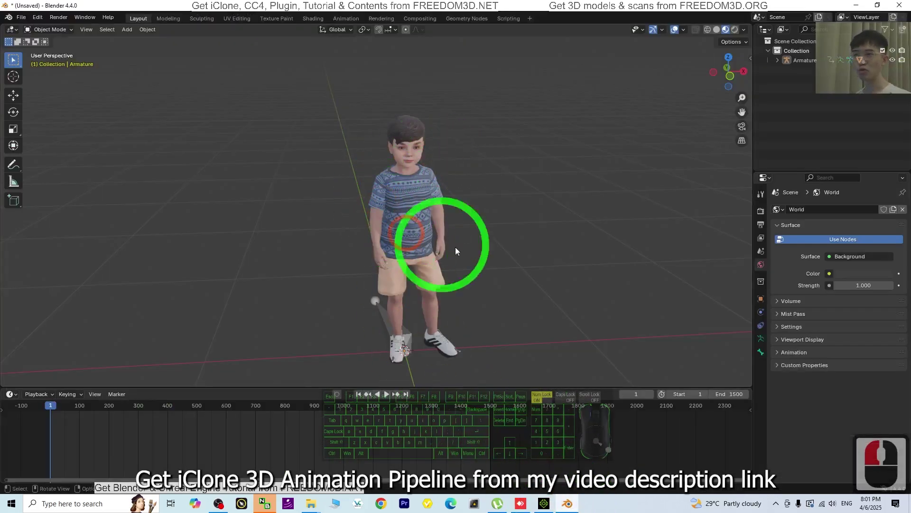
pyautogui.scroll(3, 572, 211)
pyautogui.scroll(-2, 586, 212)
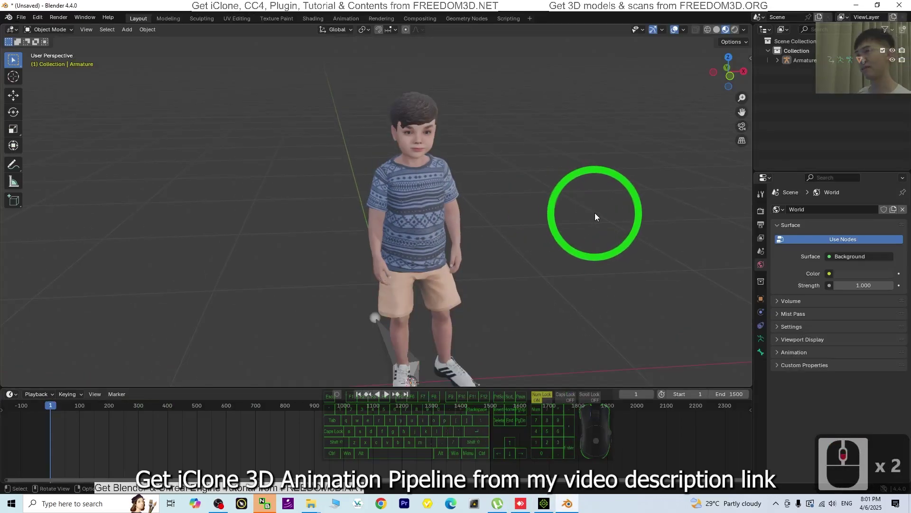
pyautogui.scroll(2, 597, 219)
pyautogui.scroll(-1, 603, 220)
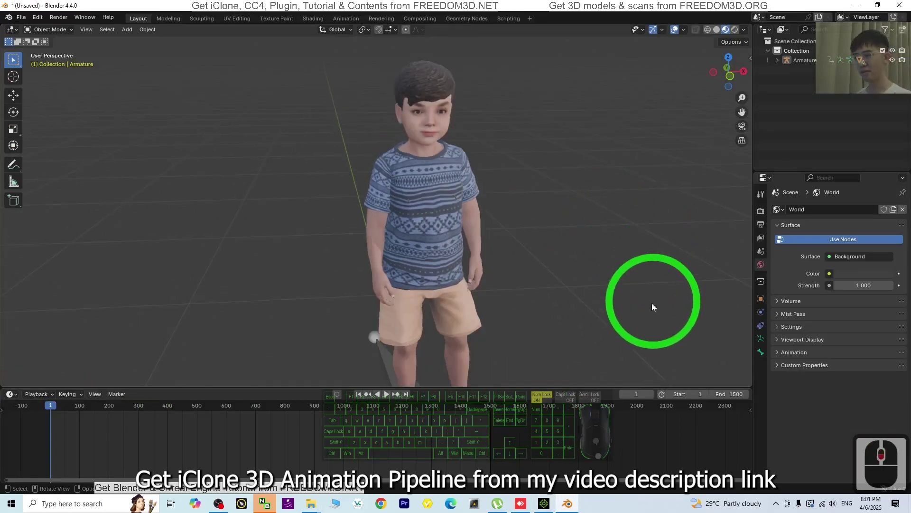
pyautogui.moveTo(652, 306); pyautogui.dragTo(493, 272, button='middle')
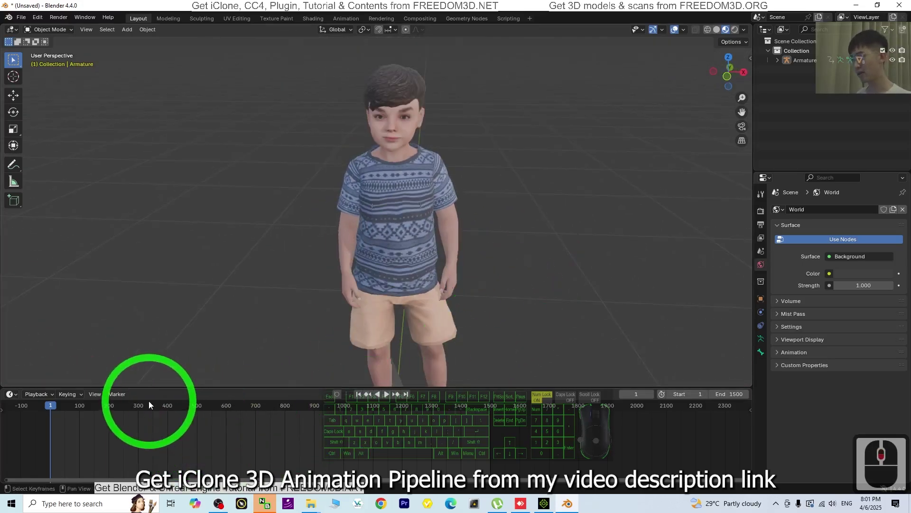
# Scrub the animation to frame 1290 and examine the kid's pose from the side.
pyautogui.moveTo(149, 404); pyautogui.dragTo(430, 403)
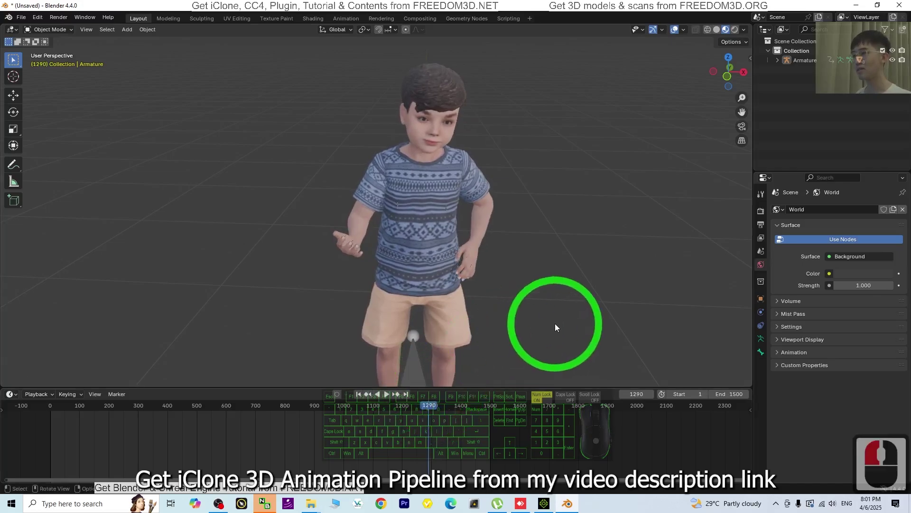
pyautogui.moveTo(555, 323); pyautogui.dragTo(496, 310, button='middle')
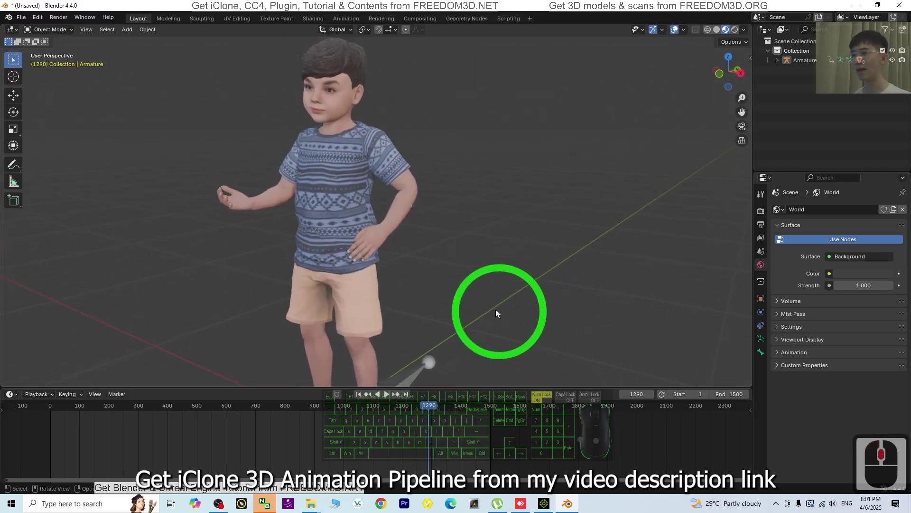
pyautogui.scroll(3, 521, 310)
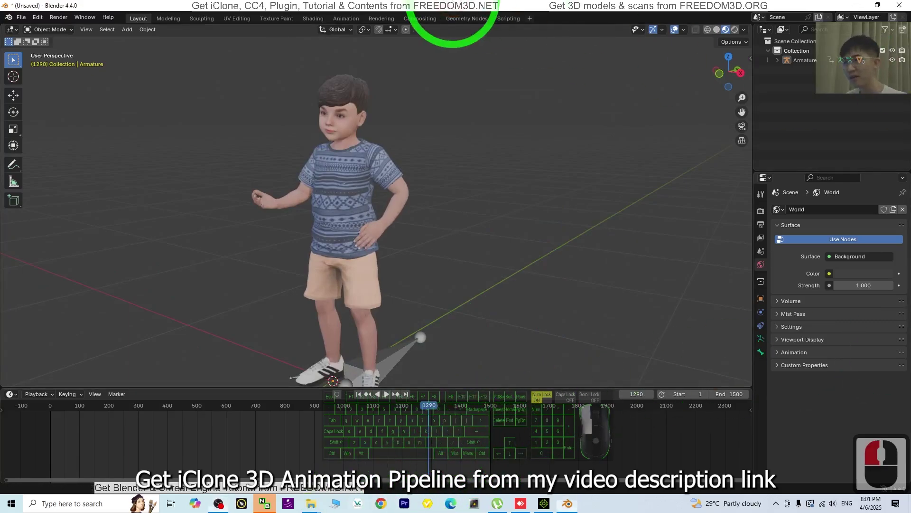
# Switch to iClone and play the original kid's animation.
pyautogui.click(545, 503)
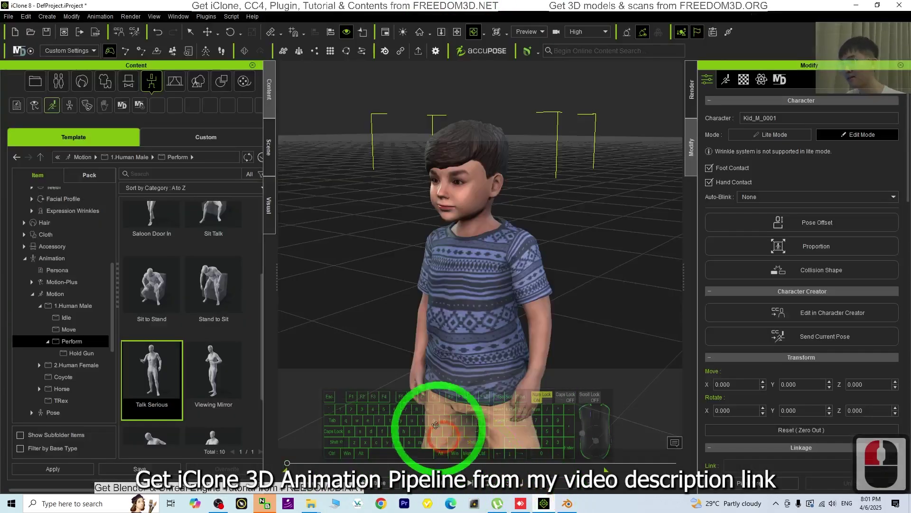
pyautogui.click(410, 482)
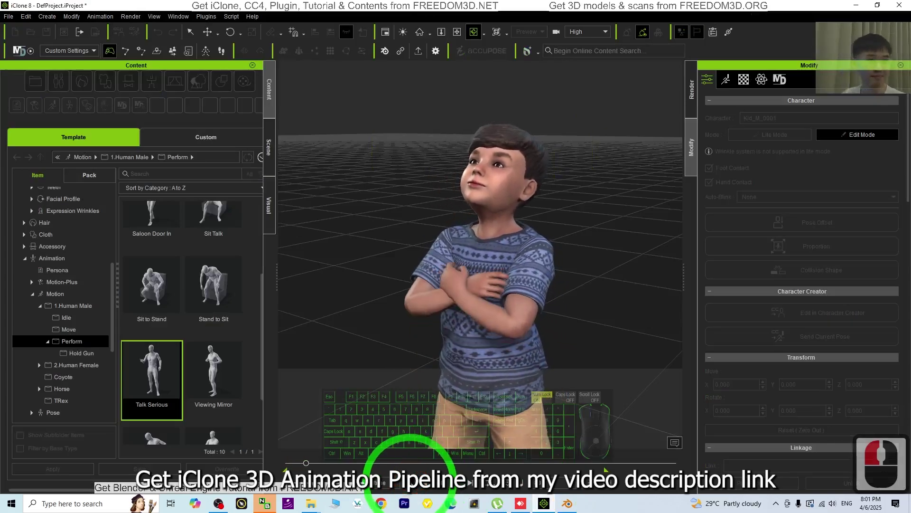